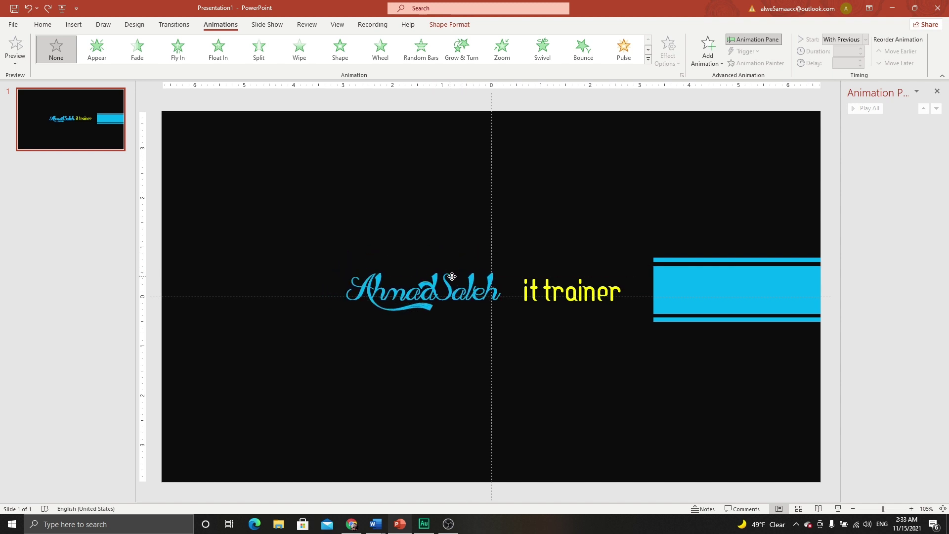
Step: Nudge the yellow 'it trainer' text up against the AhmadSaleh script
left_click(468, 276)
left_click(544, 277)
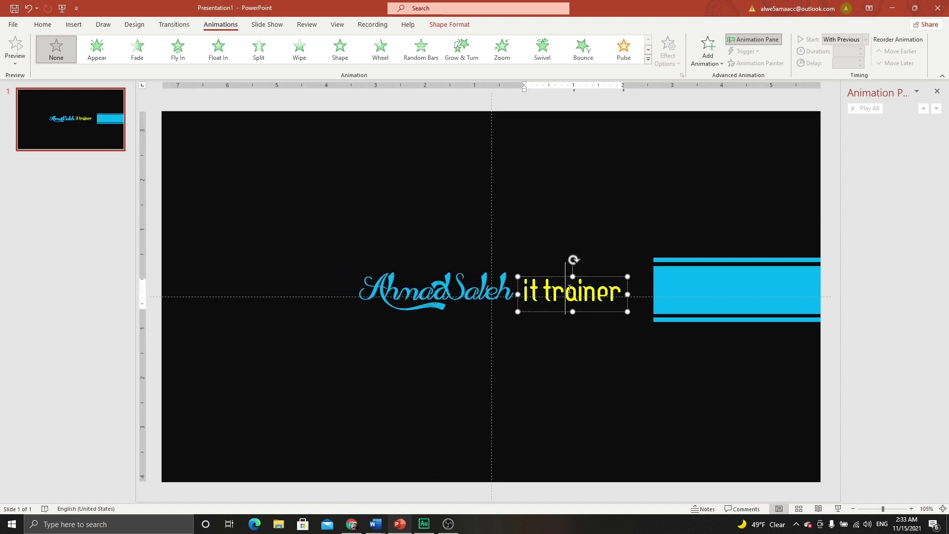
mouse_move(544, 272)
left_mouse_down()
mouse_move(563, 258)
mouse_move(542, 274)
left_mouse_up()
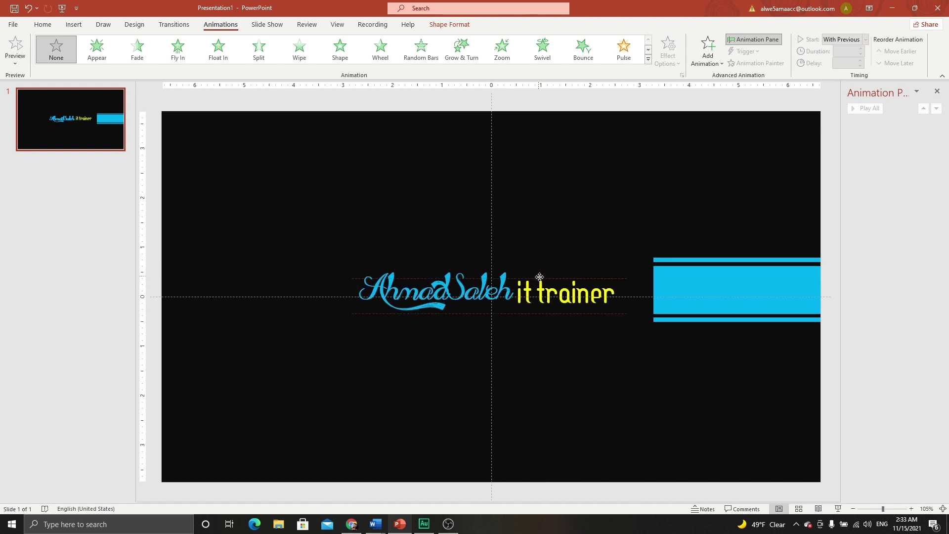
Step: Try moving the cyan bar and lower cyan line, then undo both moves with Ctrl+Z
left_click(729, 290)
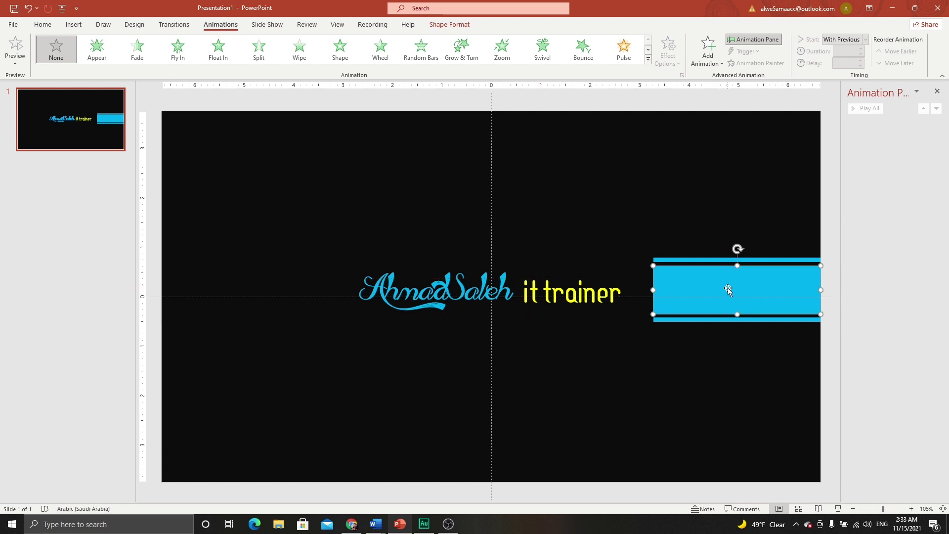
mouse_move(695, 284)
left_mouse_down()
mouse_move(391, 280)
mouse_move(669, 281)
mouse_move(646, 223)
mouse_move(650, 242)
left_mouse_up()
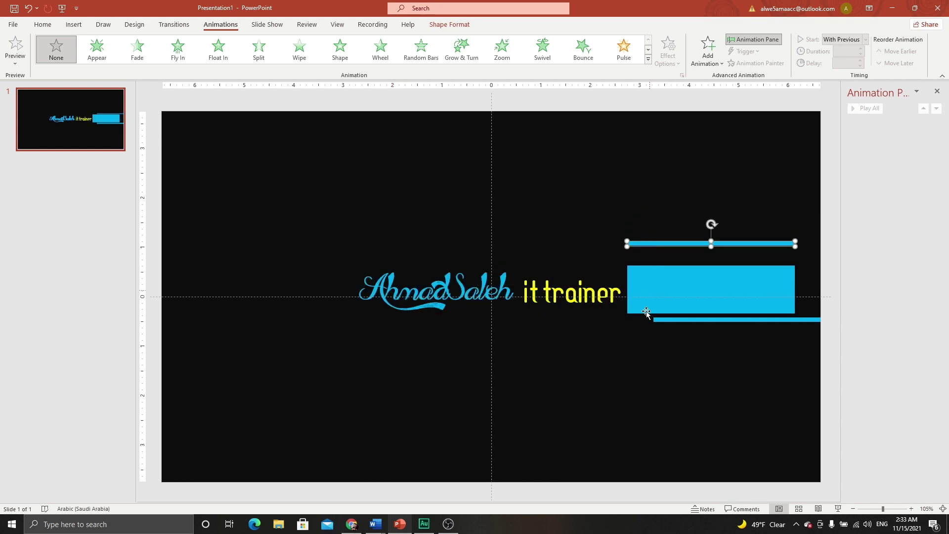
left_click_drag(663, 320, 663, 330)
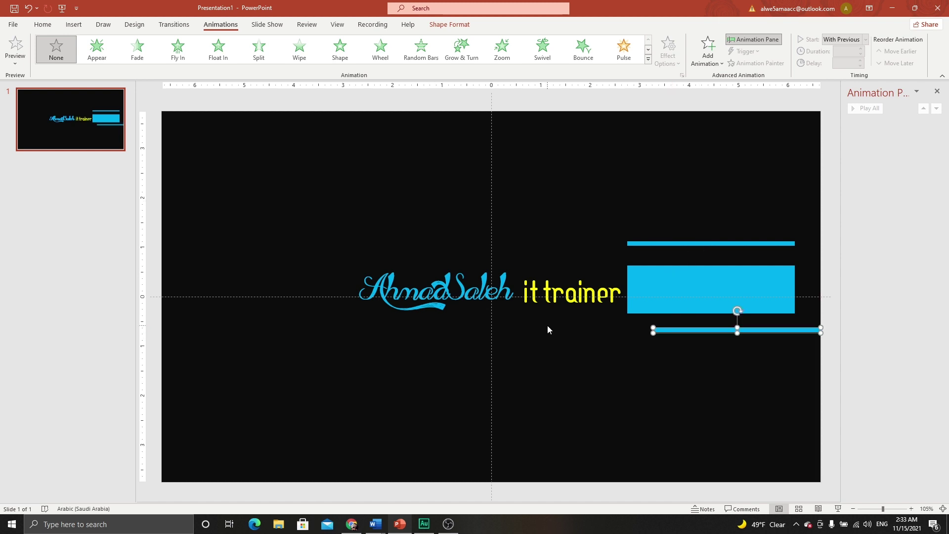
key("ctrl+z")
key("ctrl+z")
key("ctrl+z")
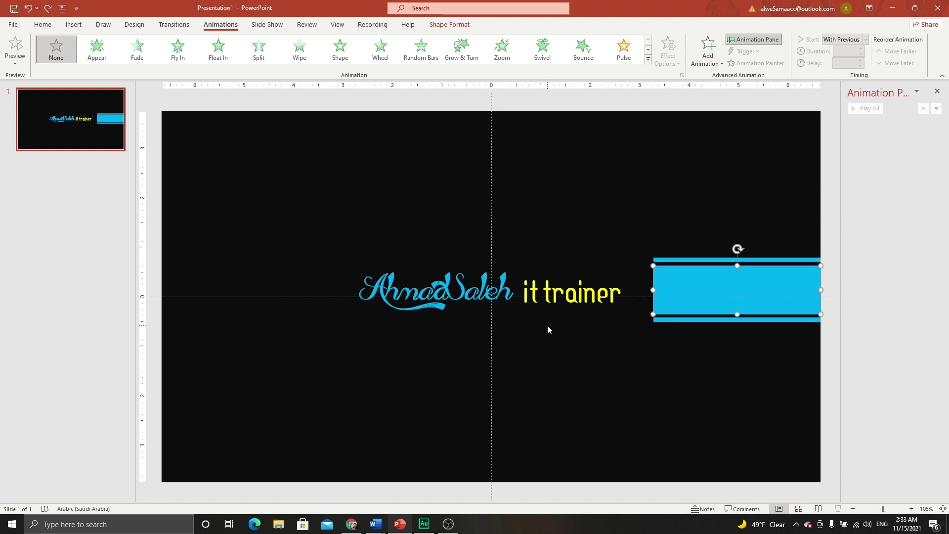
key("ctrl+z")
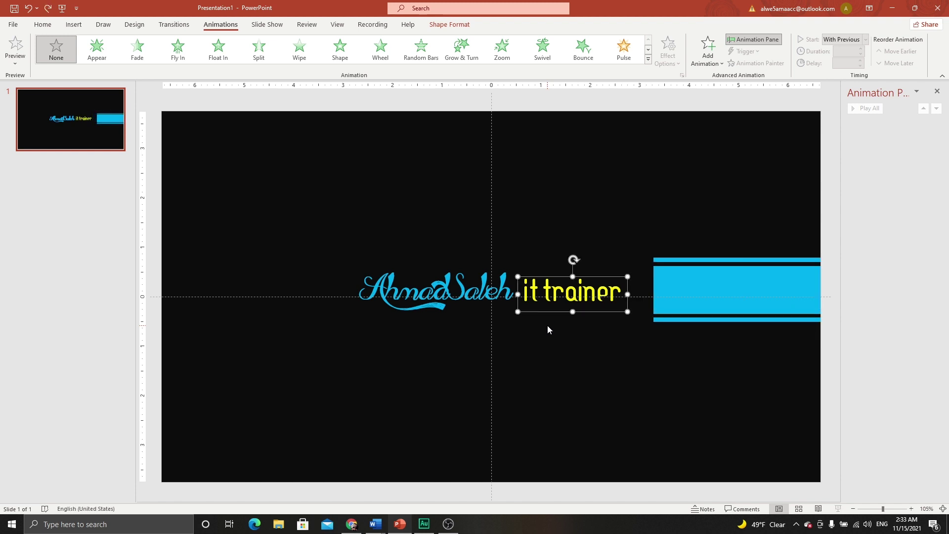
key("ctrl+z")
left_click(358, 212)
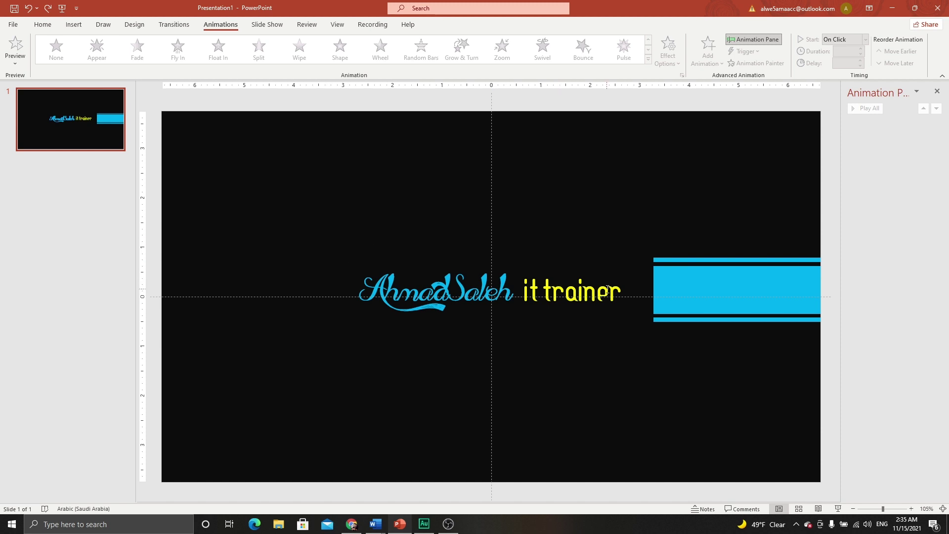
Step: Drag the whole AhmadSaleh script box right until it hides behind the cyan bar
left_click(469, 291)
left_click(413, 280)
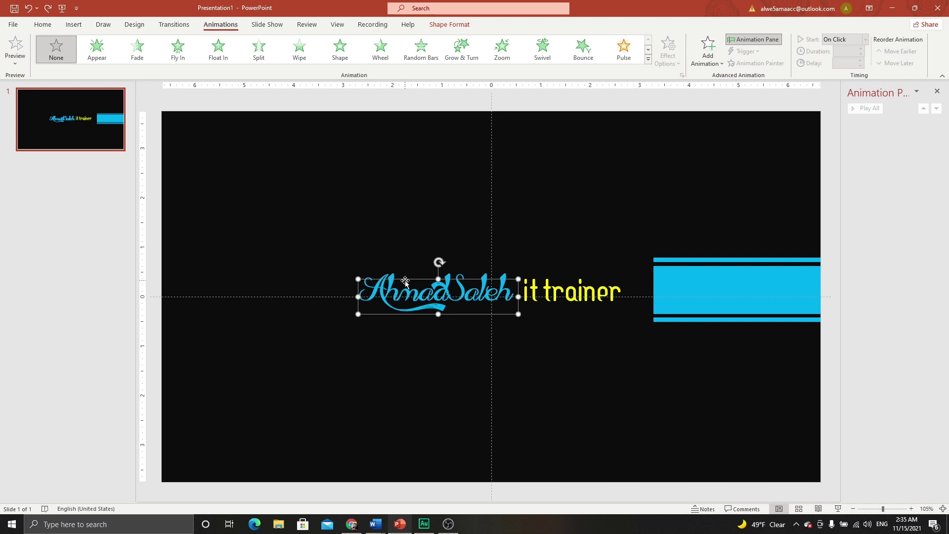
mouse_move(403, 278)
left_mouse_down()
mouse_move(698, 275)
mouse_move(683, 284)
left_mouse_up()
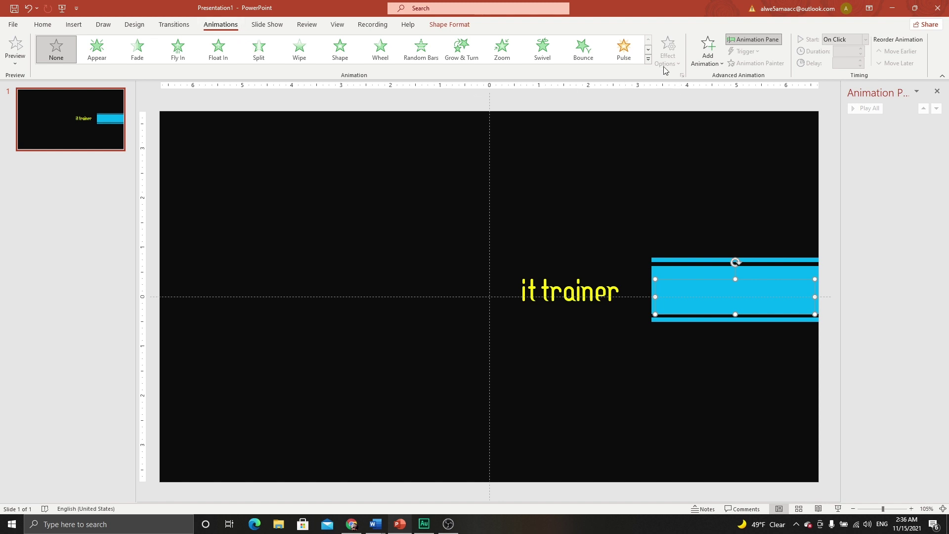
Step: Add a leftward Lines motion path ending beside 'it trainer'
left_click(648, 59)
left_click(56, 286)
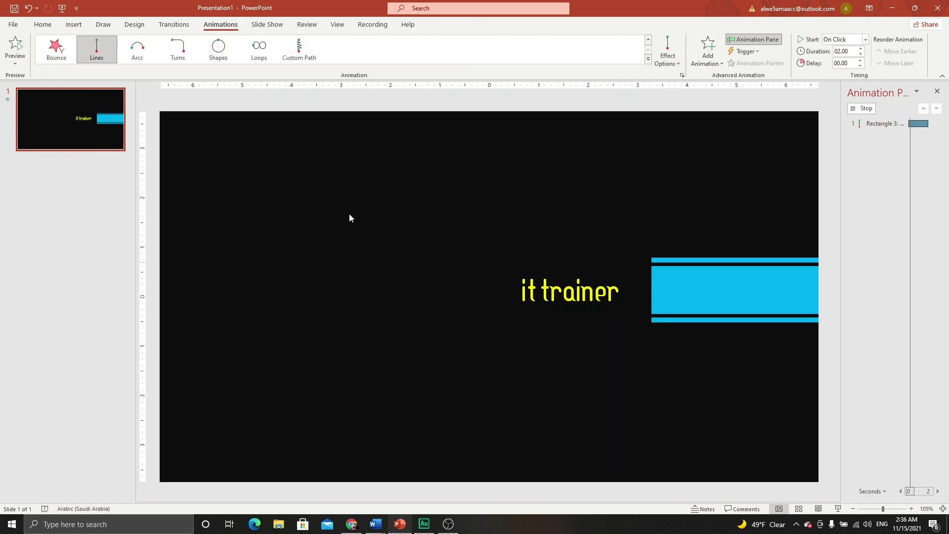
left_click(674, 61)
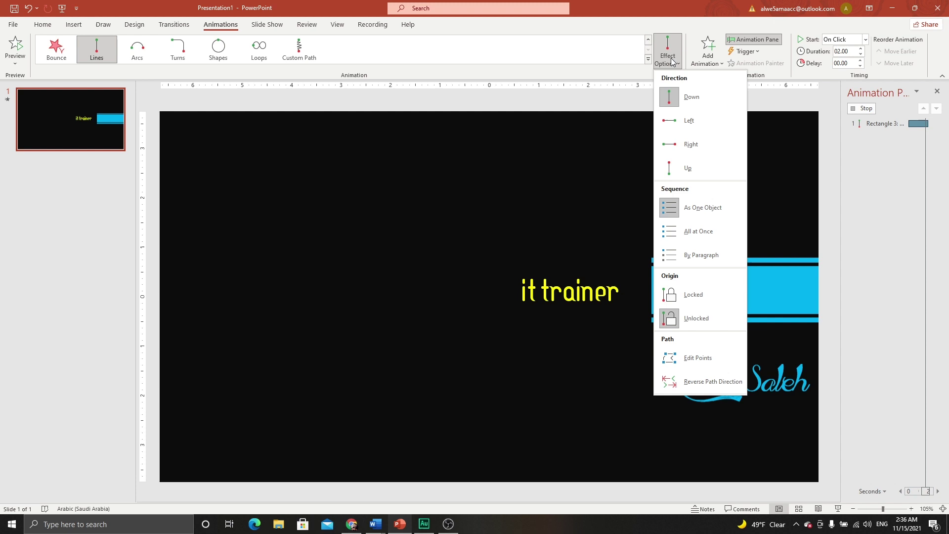
left_click(675, 125)
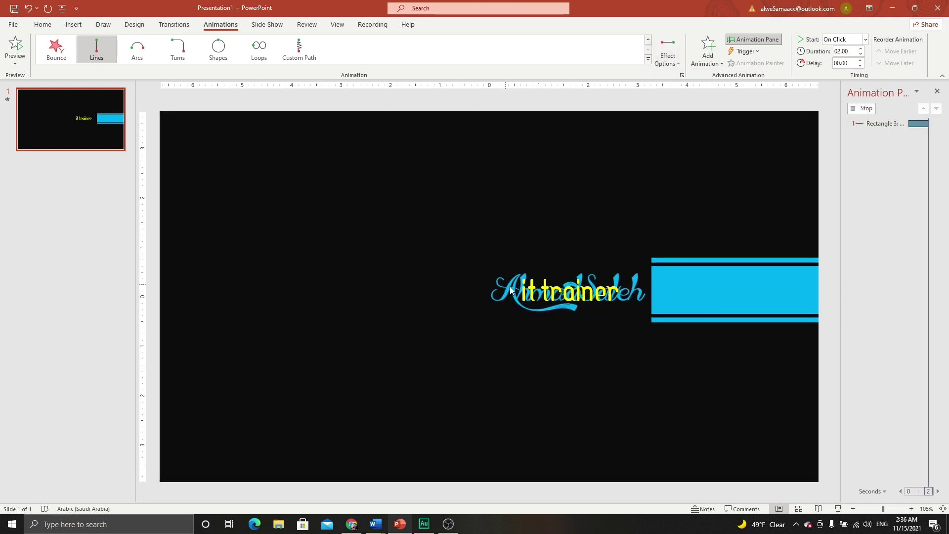
left_click(573, 296)
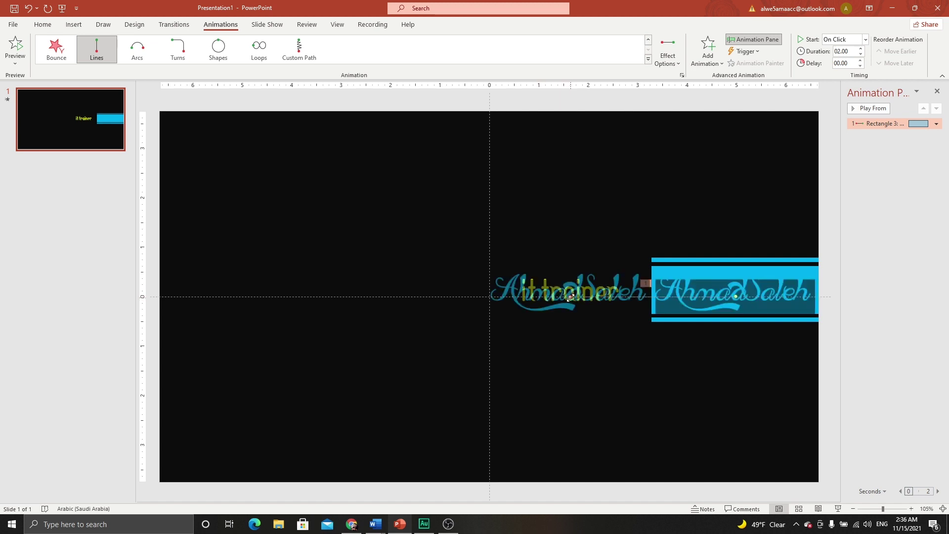
left_click_drag(569, 297, 444, 300)
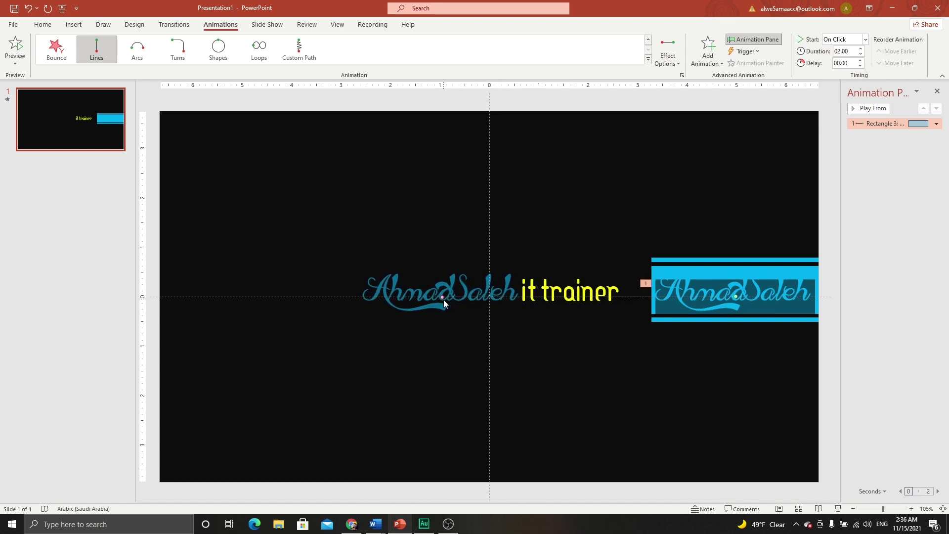
Step: Set the motion path to start With Previous, last 1 second, and have a 1-second smooth end
left_click(865, 41)
left_click(861, 56)
left_click(861, 56)
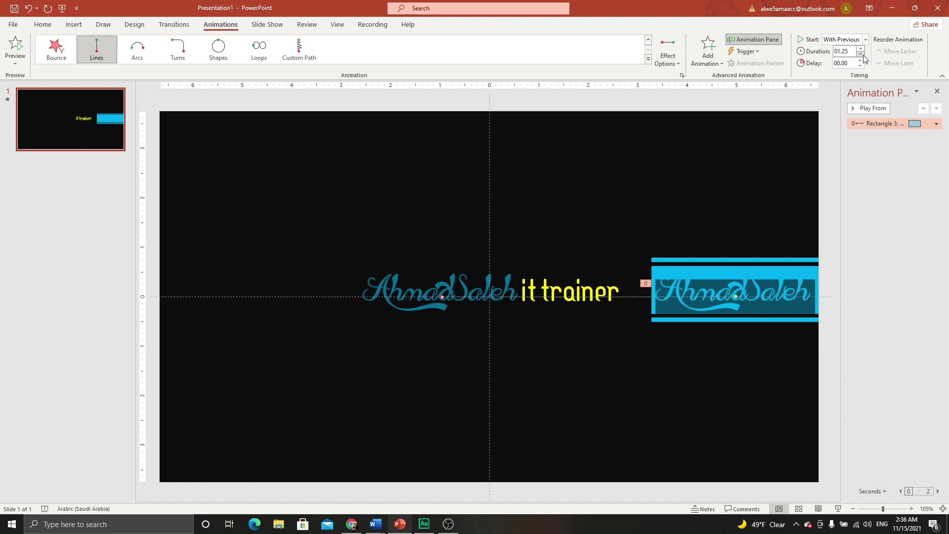
double_click(898, 125)
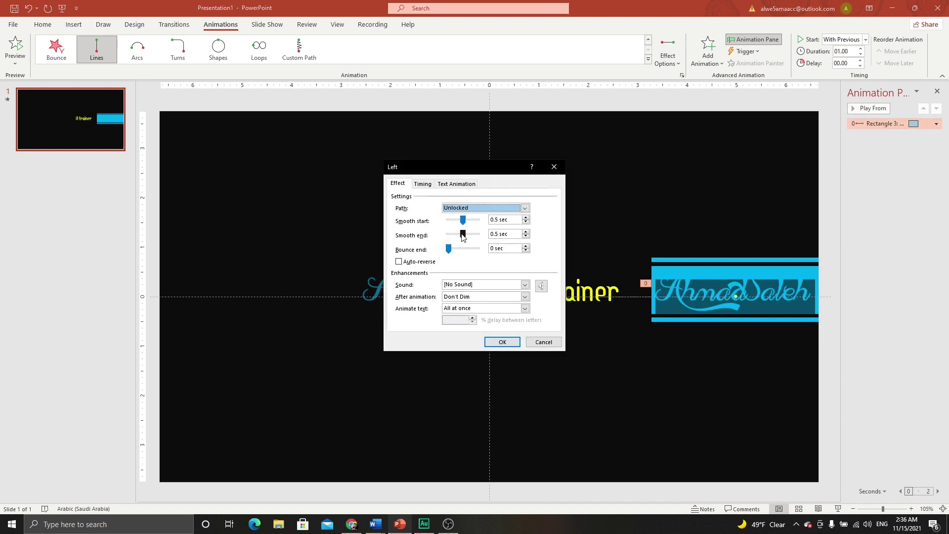
left_click_drag(463, 234, 487, 238)
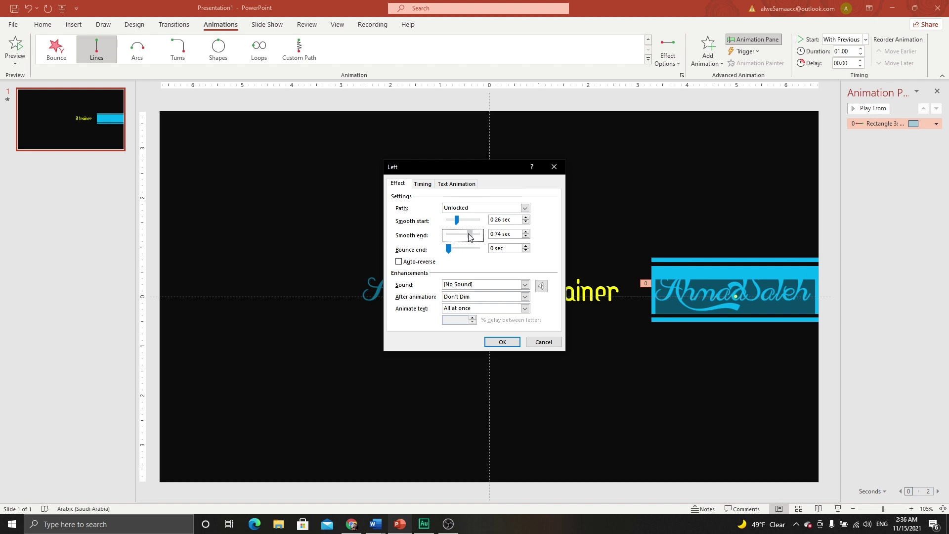
left_click(502, 341)
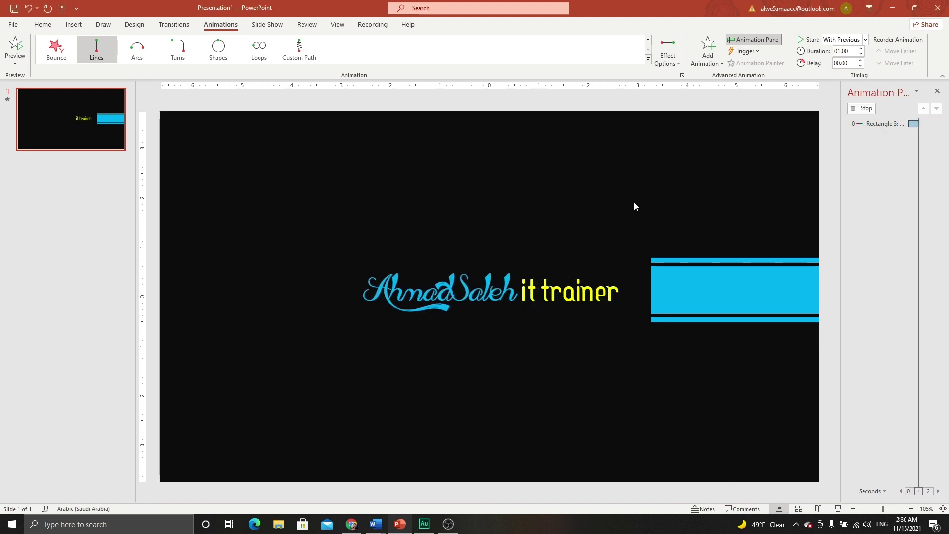
Step: Select the three cyan bars and give them a Fly In entrance from the left
left_click(457, 280)
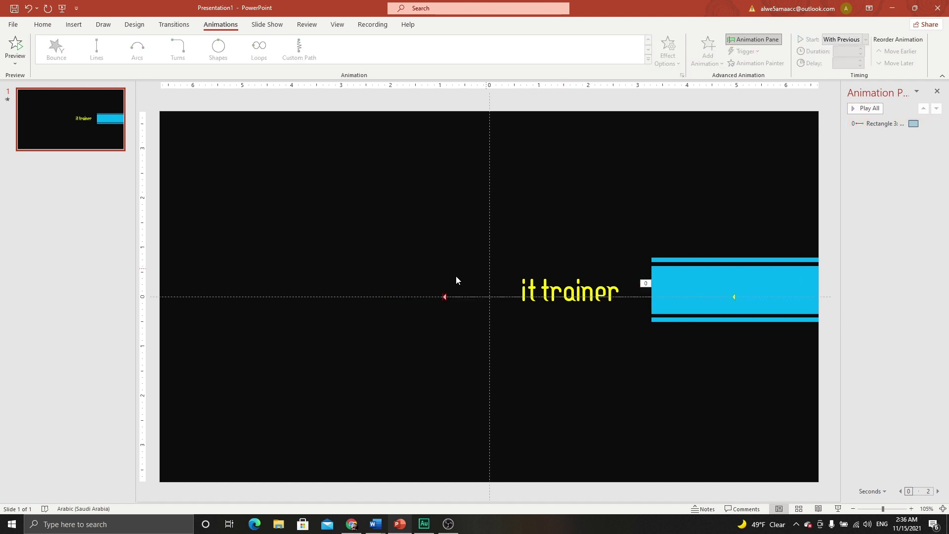
left_click(698, 278)
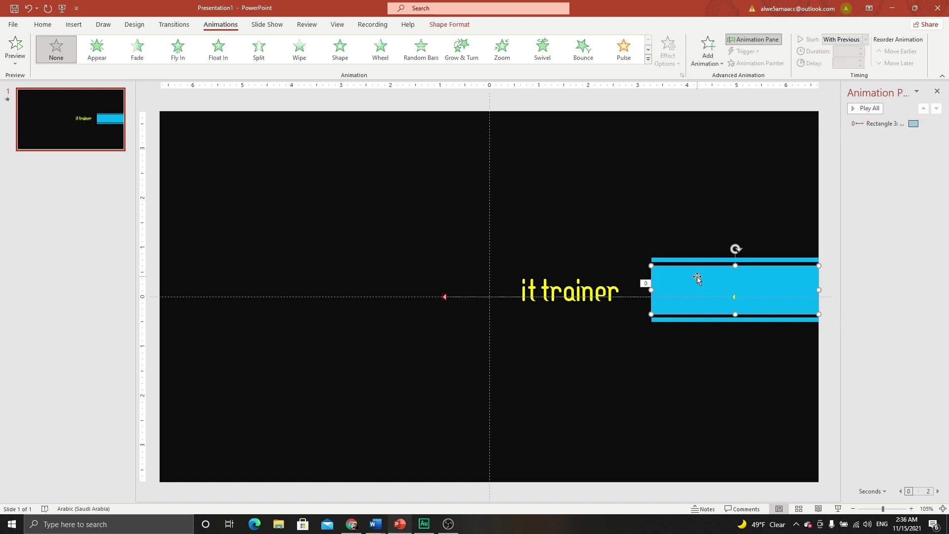
left_click(695, 261, "shift")
left_click(685, 321, "shift")
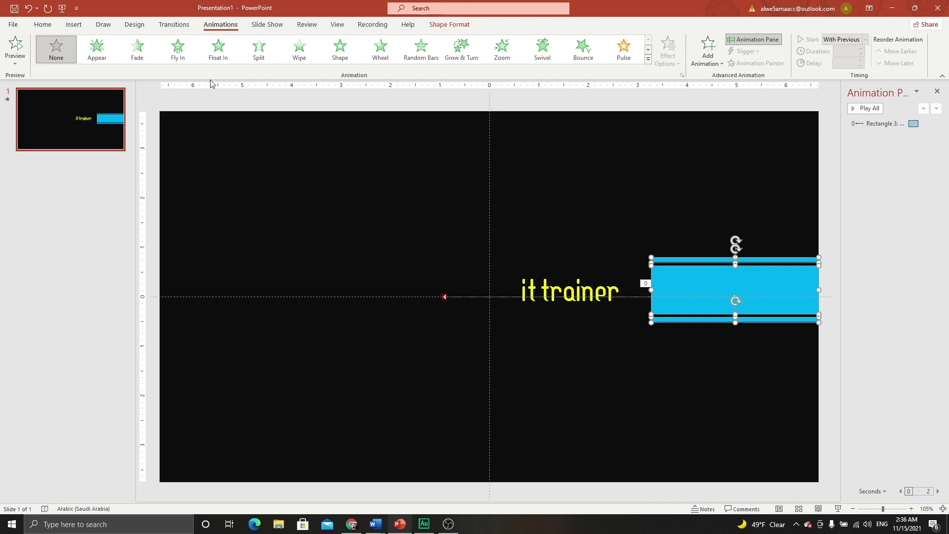
left_click(178, 49)
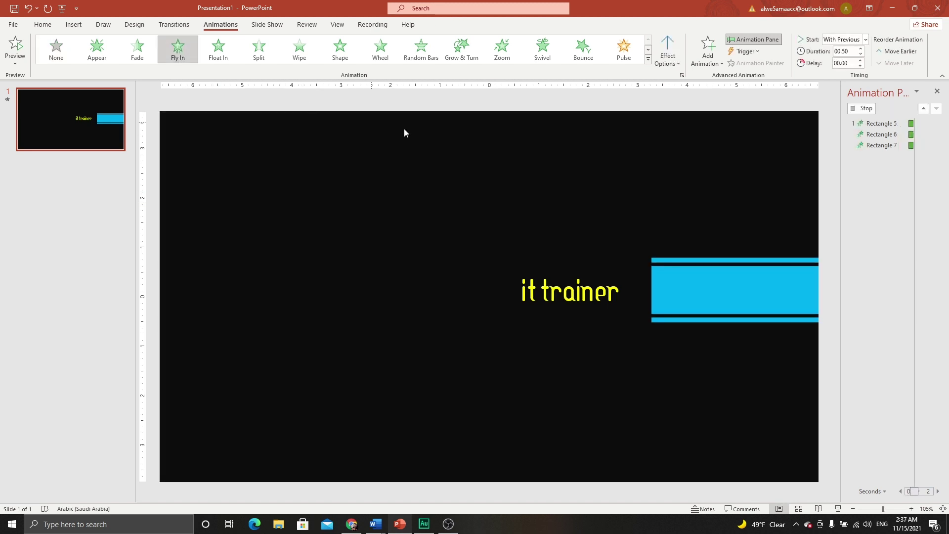
left_click(668, 52)
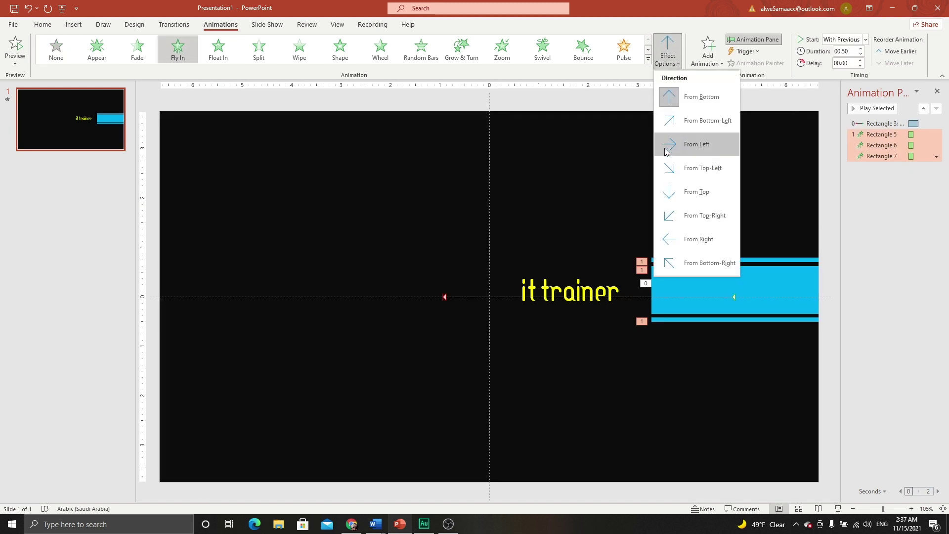
left_click(682, 147)
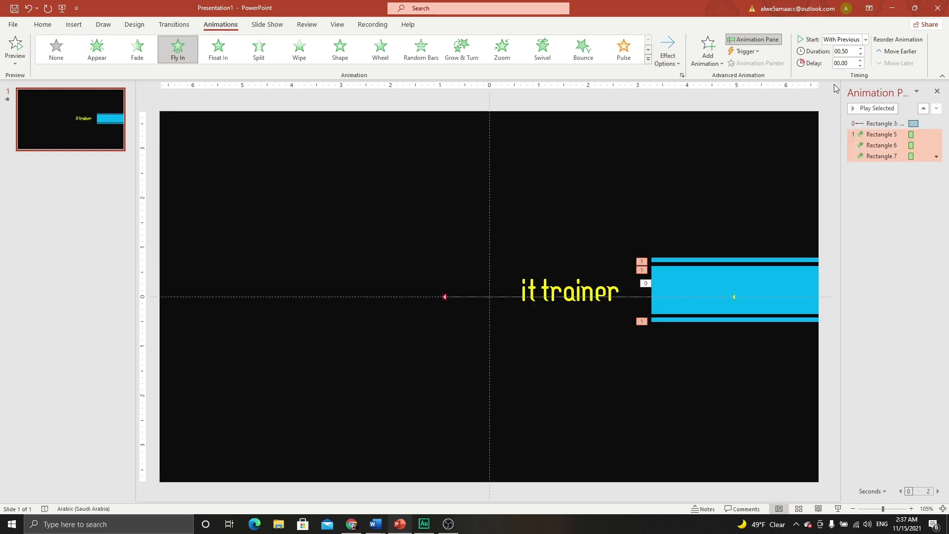
Step: Make the bar animations start With Previous with a 01.00 duration
left_click(866, 40)
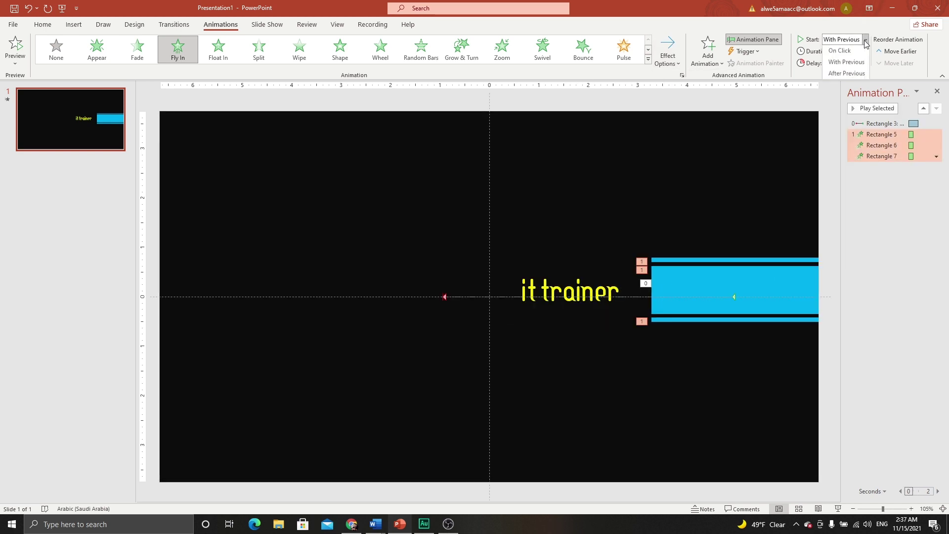
left_click(846, 64)
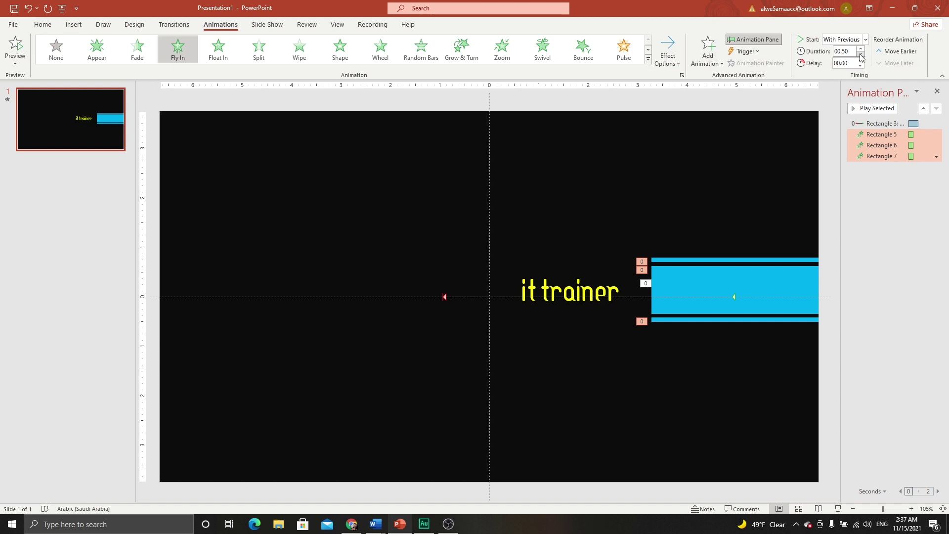
left_click(861, 48)
left_click(861, 48)
Step: Add 0.15-second start delays to Rectangles 6 and 7, then preview the animations
left_click(922, 205)
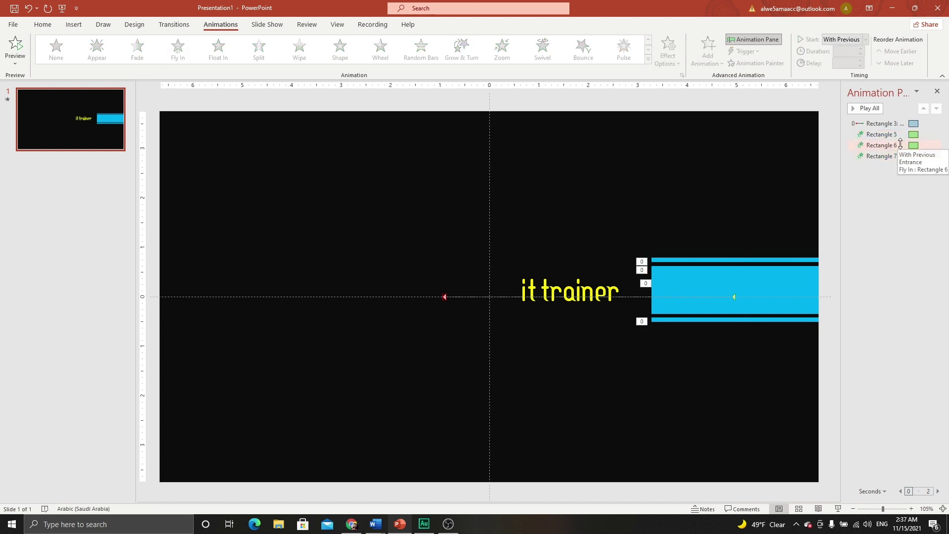
left_click(885, 145)
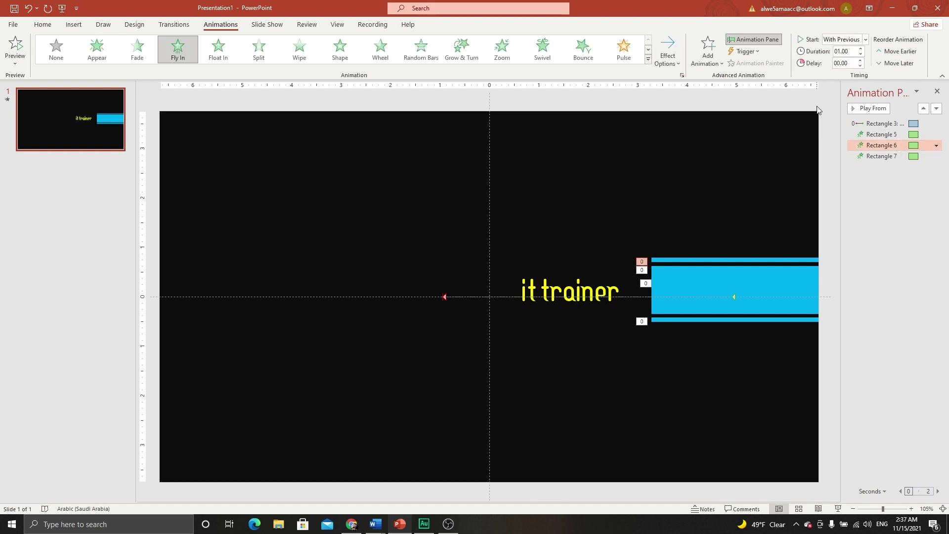
left_click(847, 62)
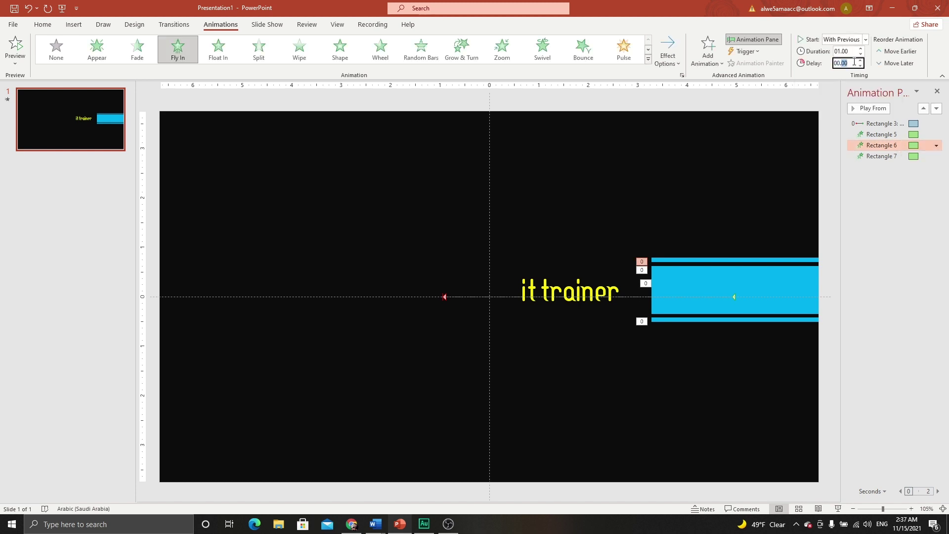
key("Return")
left_click(905, 157)
left_click(845, 63)
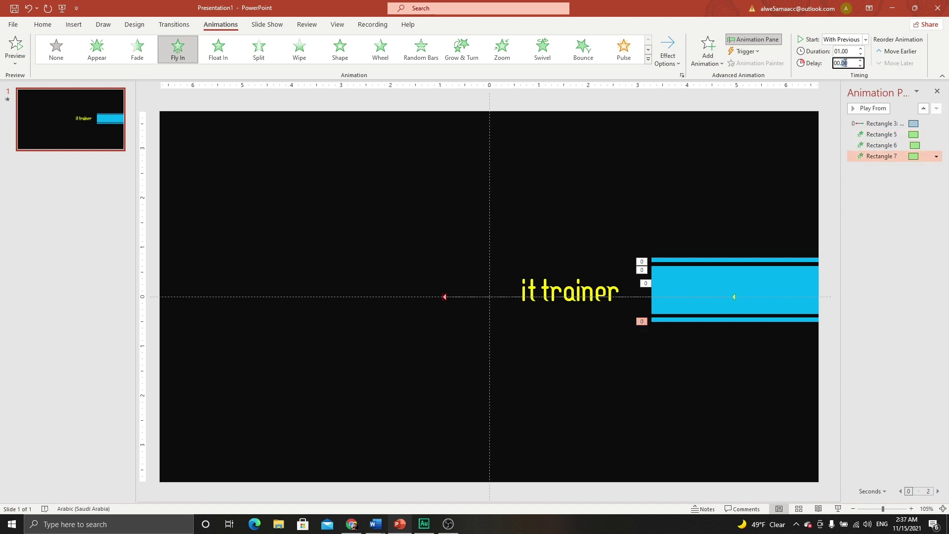
type("00.35")
key("Return")
left_click(872, 108)
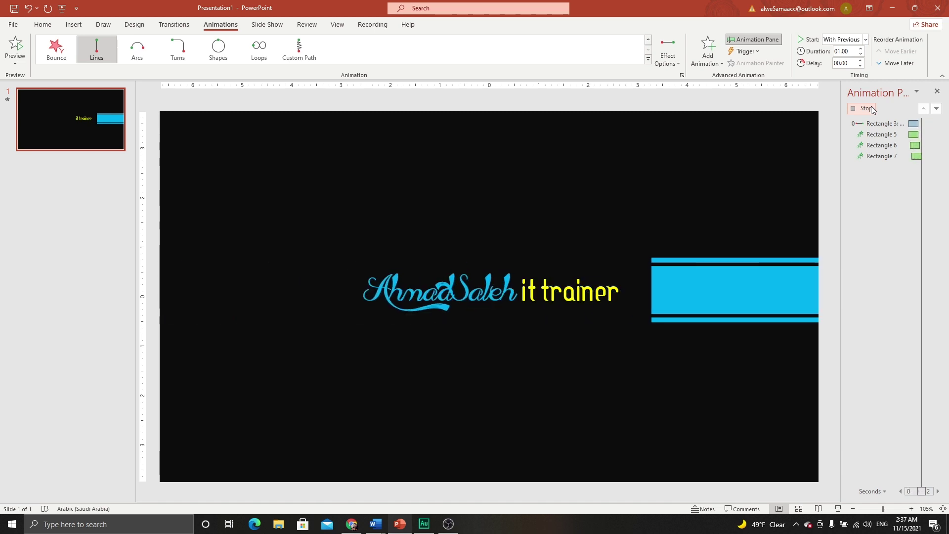
left_click(568, 287)
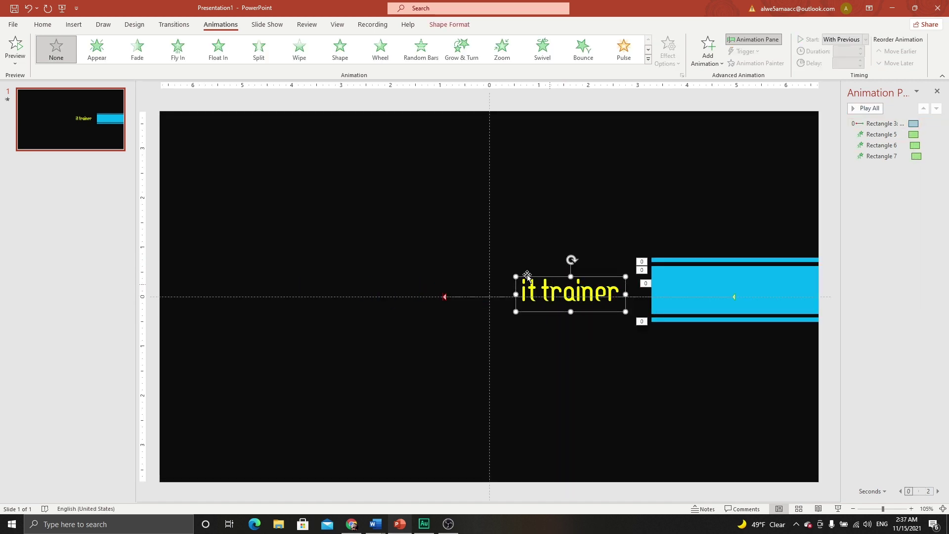
Step: Apply a Peek In entrance from the left to the 'it trainer' text
left_click(692, 64)
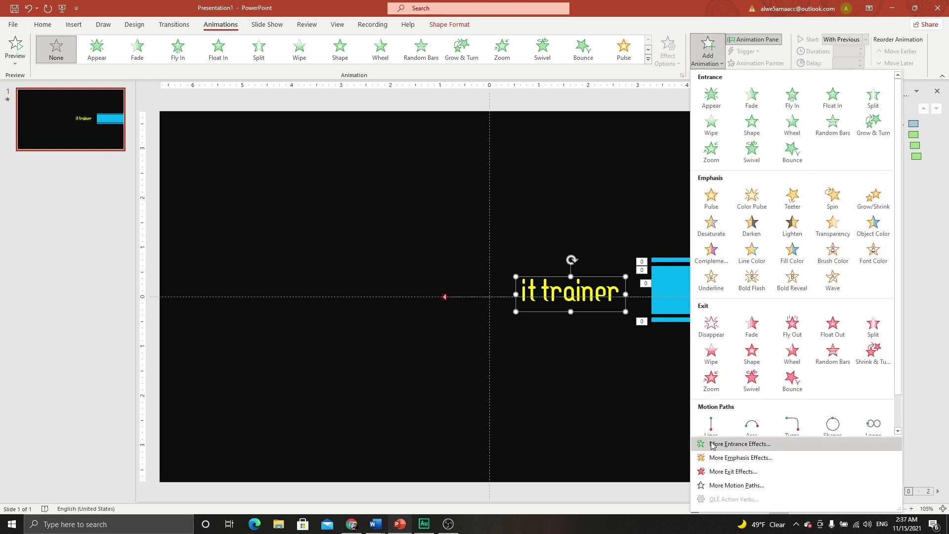
left_click(719, 444)
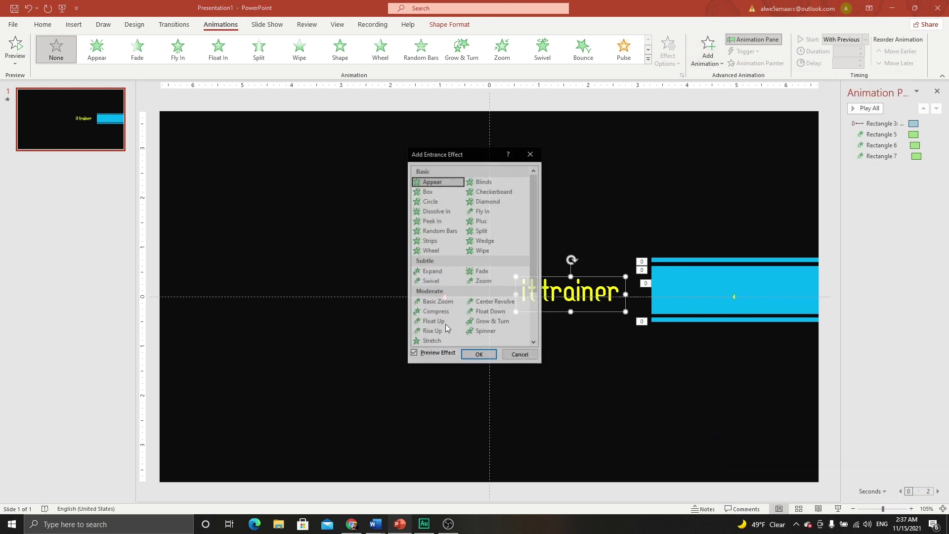
double_click(431, 221)
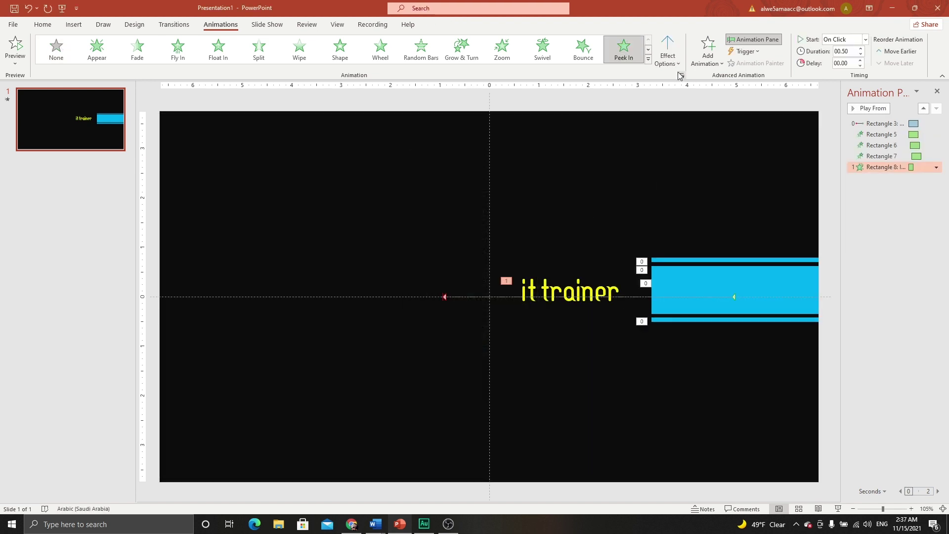
left_click(665, 62)
left_click(677, 126)
Step: Make the text's Peek In start With Previous and last one second
left_click(866, 39)
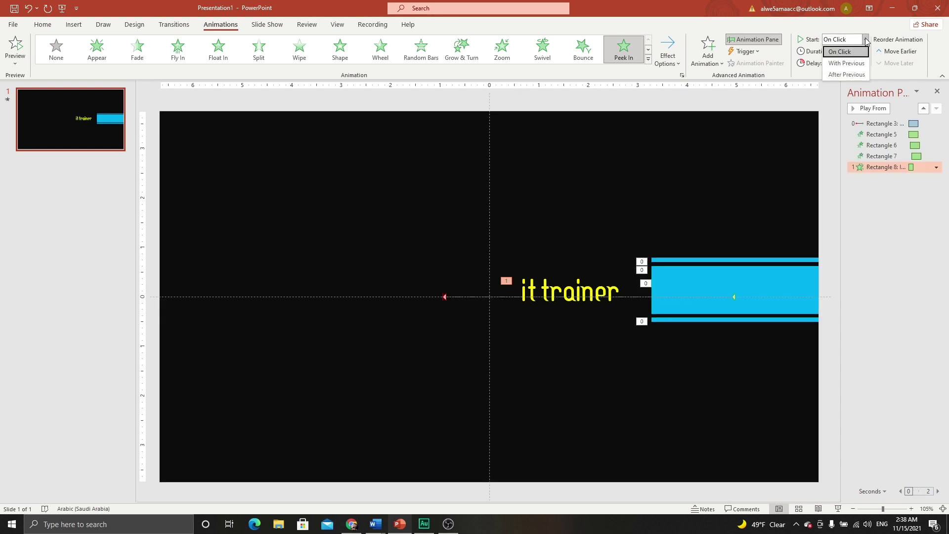
left_click(845, 63)
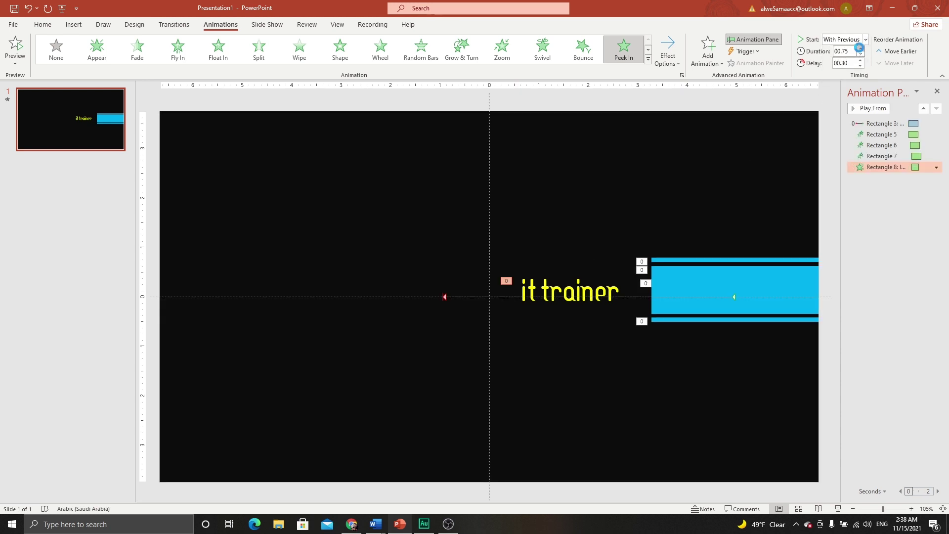
left_click(860, 48)
left_click(883, 124)
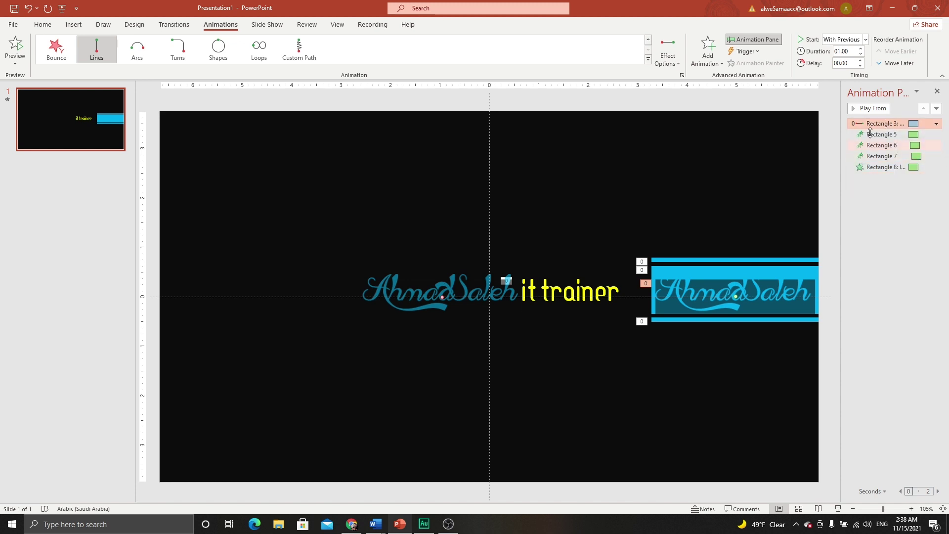
Step: Preview the animations, then bring the three cyan bars to the front of the layer order
left_click(867, 108)
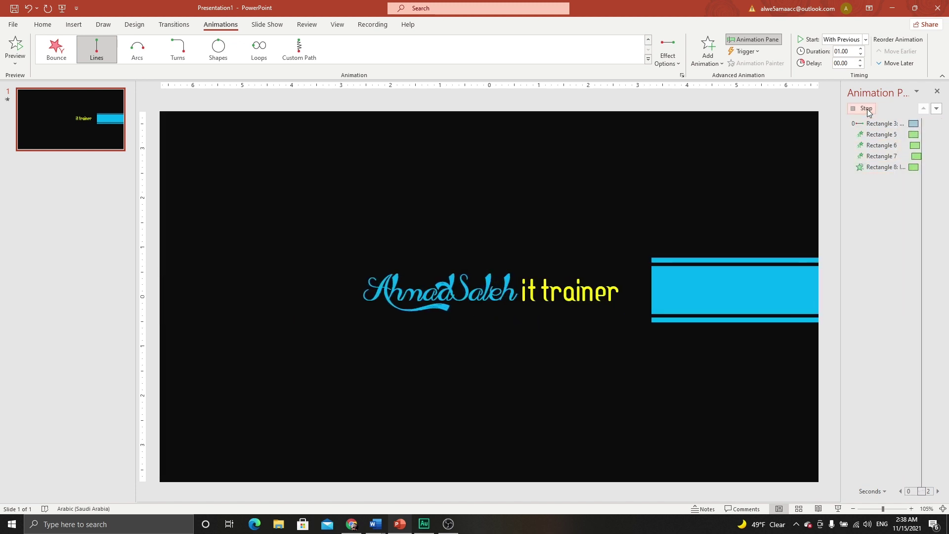
left_click(556, 286)
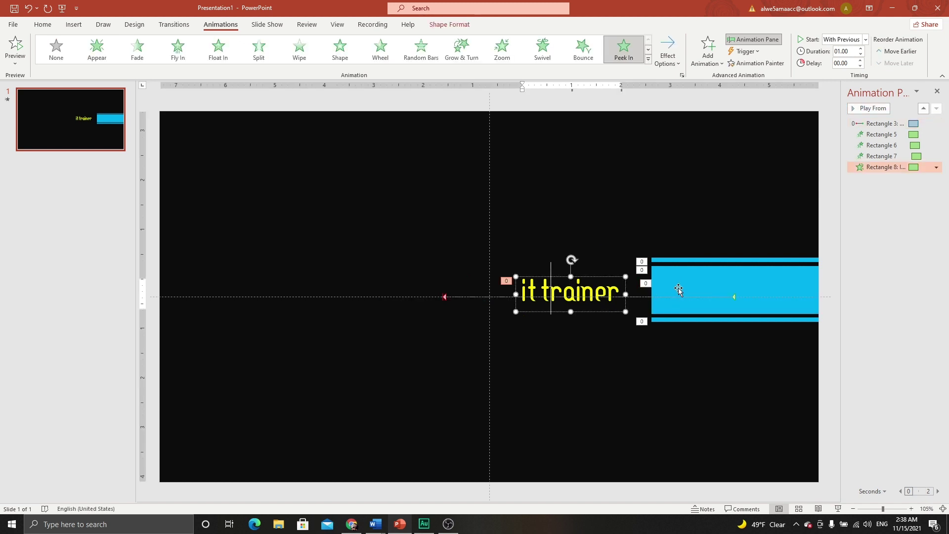
left_click(680, 260)
left_click(678, 291, "shift")
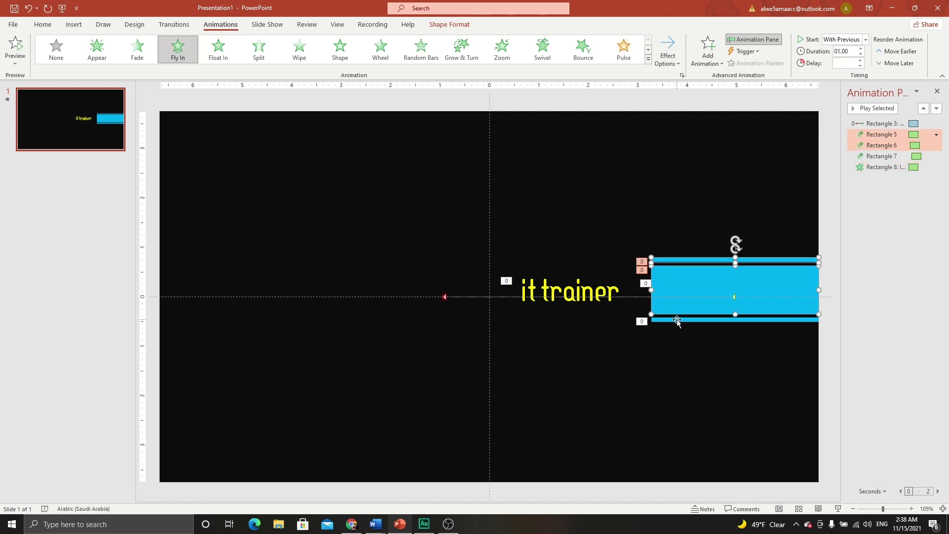
left_click(677, 321, "shift")
left_click(451, 25)
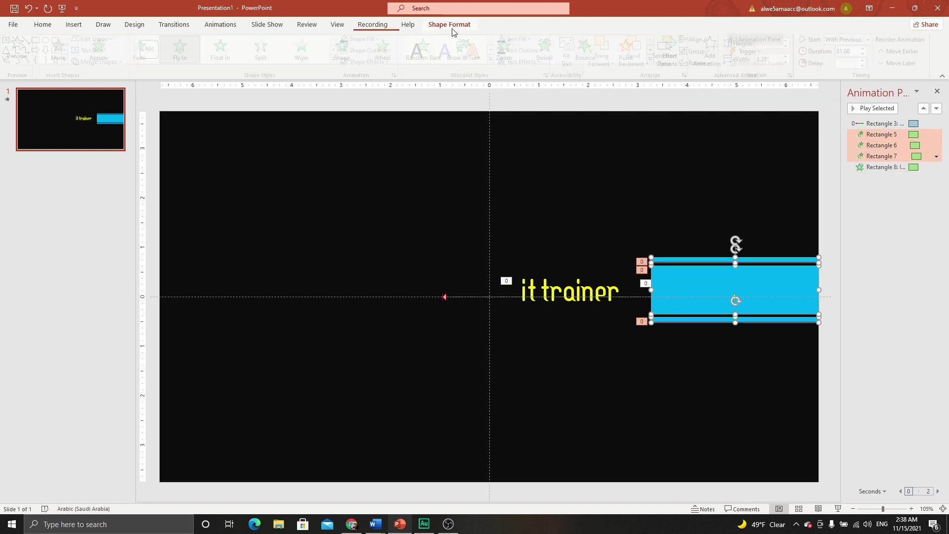
left_click(606, 64)
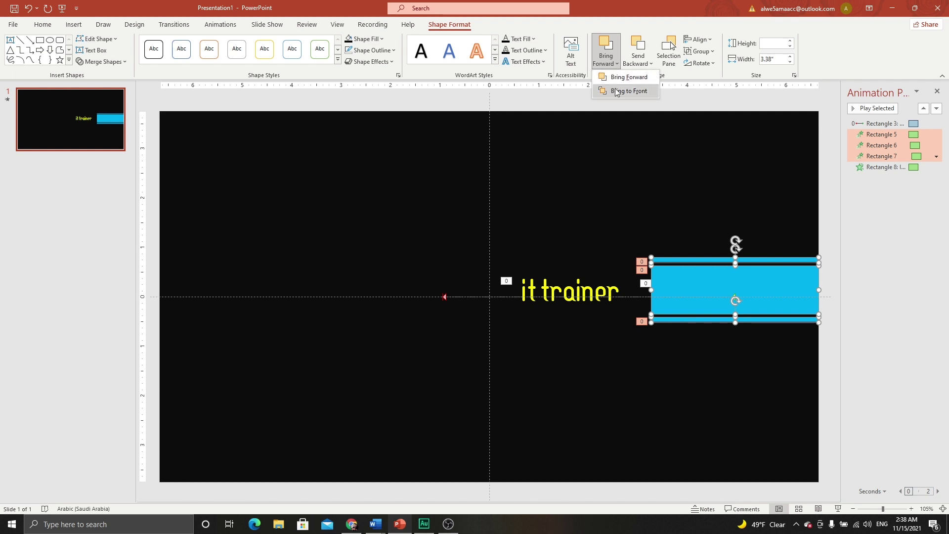
left_click(617, 91)
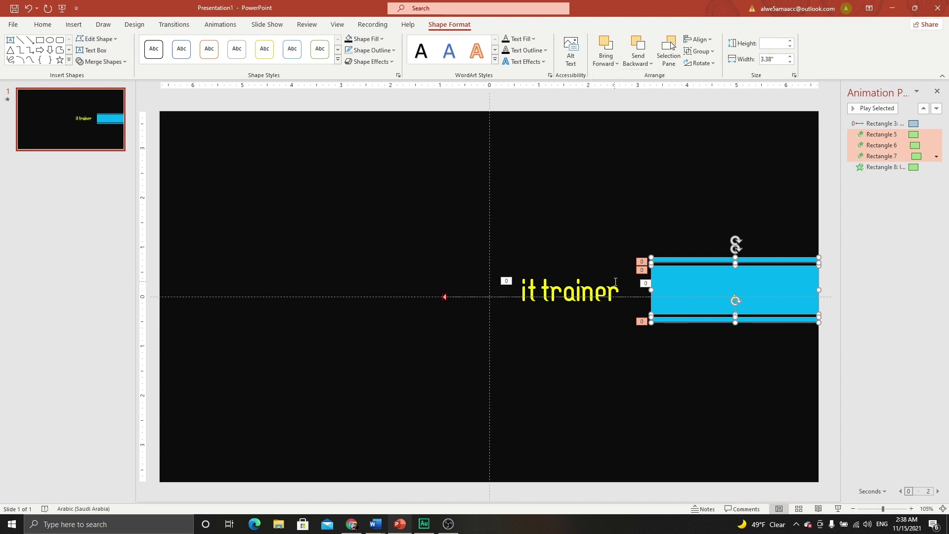
left_click(580, 277)
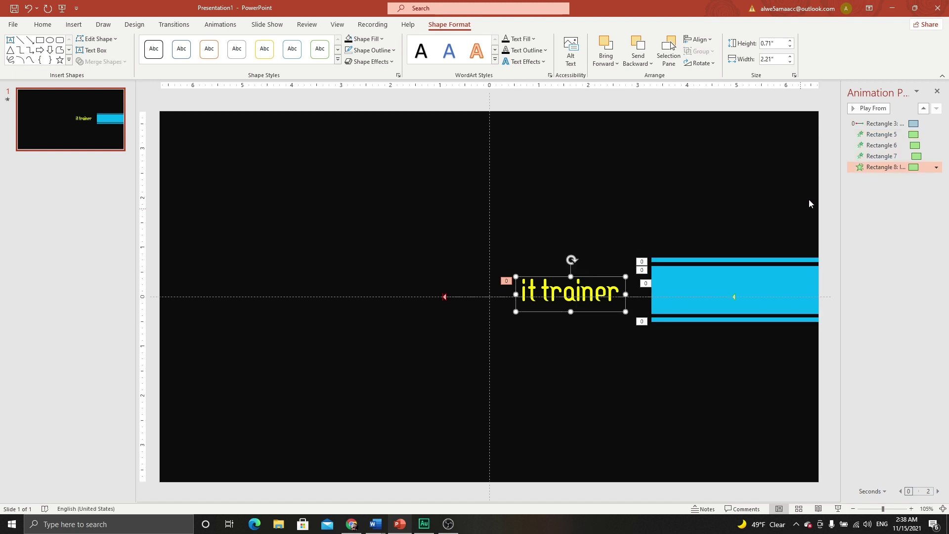
Step: Change the 'it trainer' Peek In delay to 0.35 seconds and replay the animation preview
left_click(220, 24)
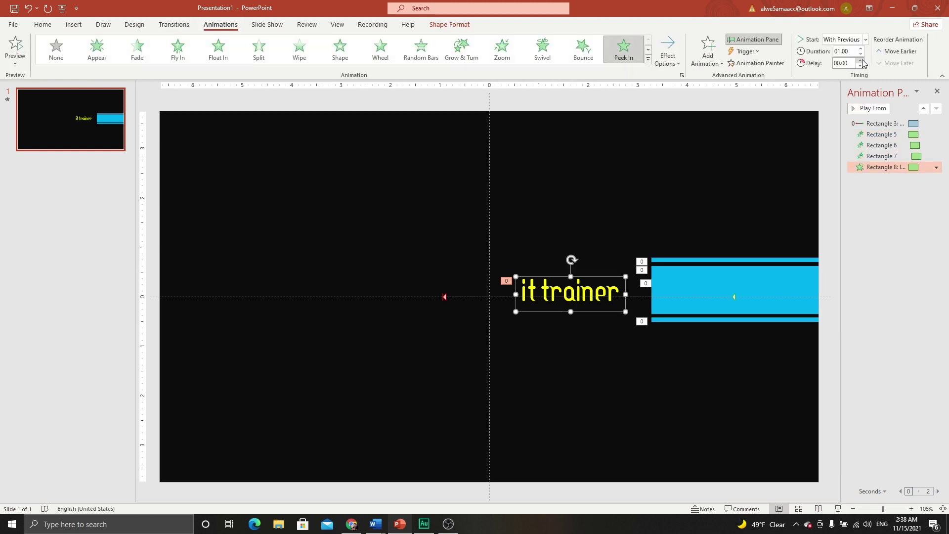
left_click(878, 108)
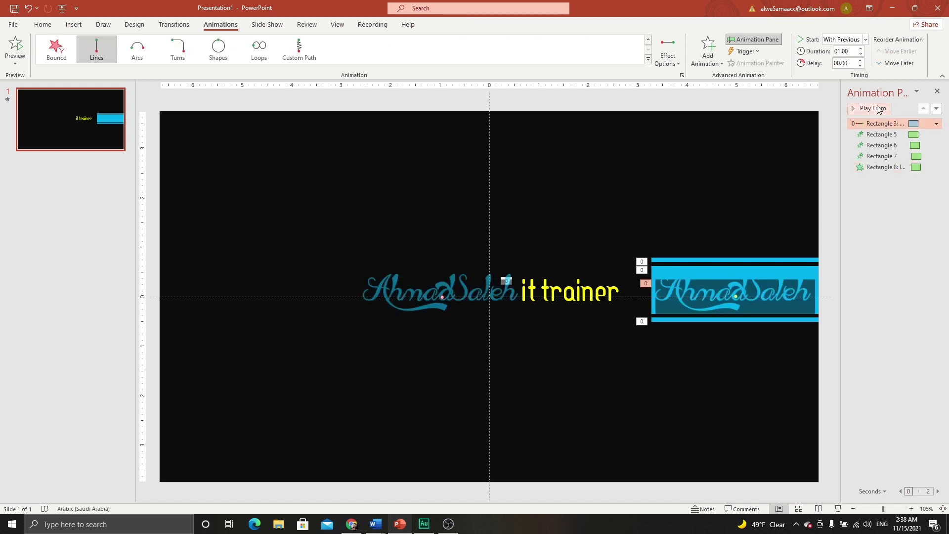
left_click(878, 108)
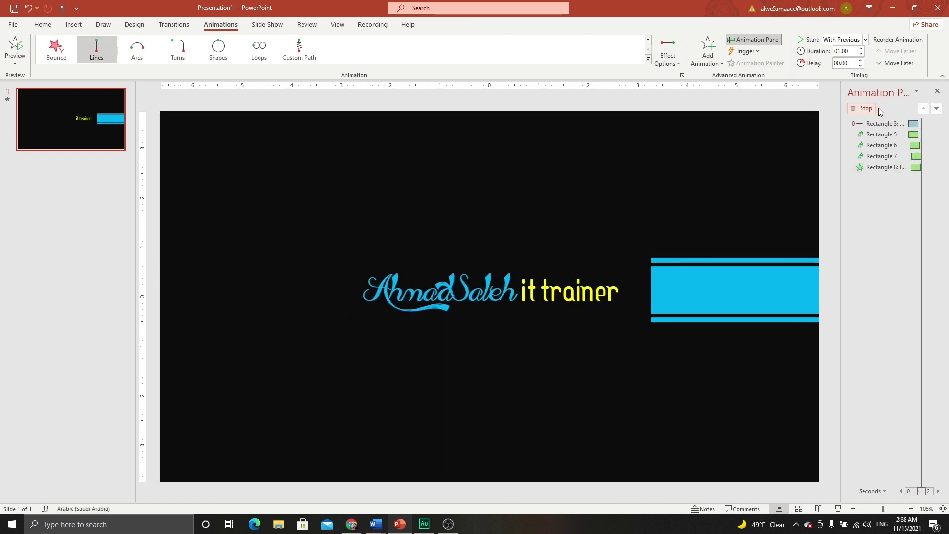
left_click(885, 167)
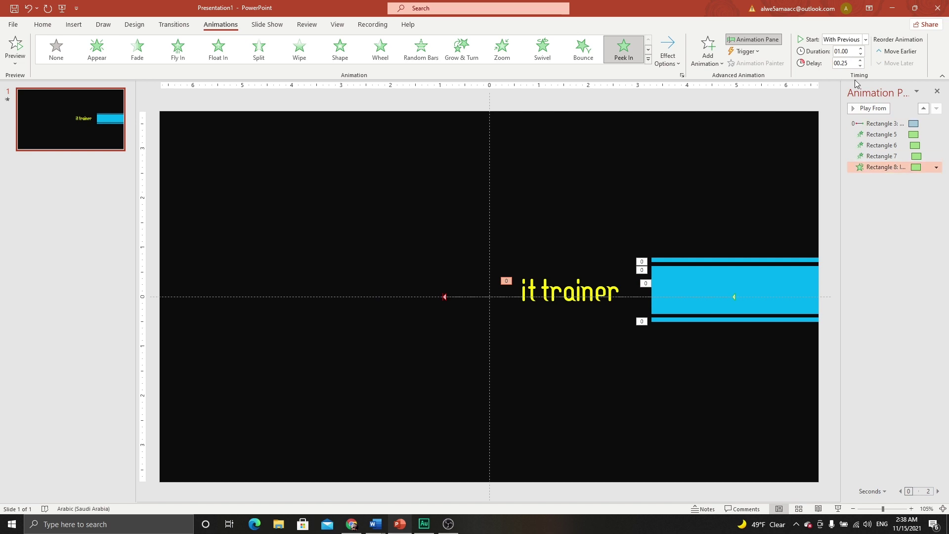
left_click(847, 63)
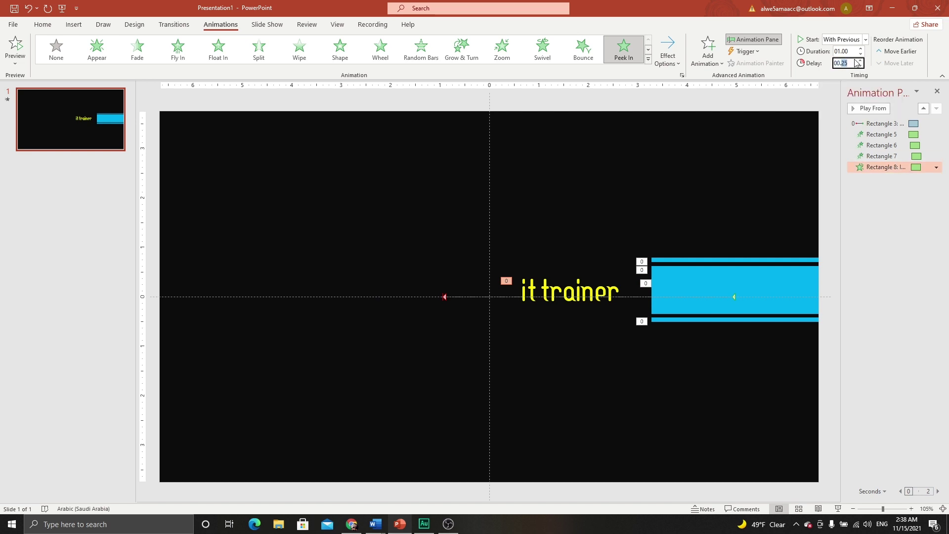
type("0.35")
key("Return")
left_click(880, 123)
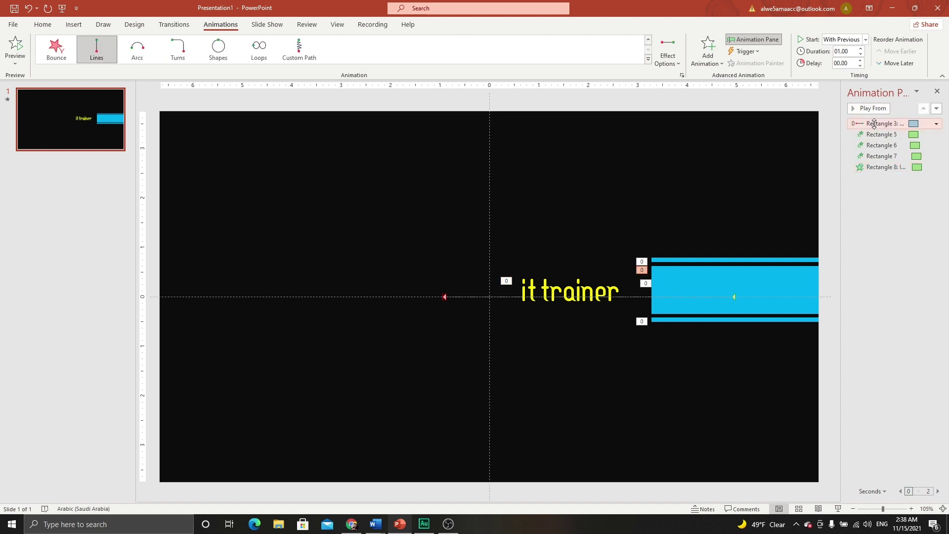
left_click(877, 109)
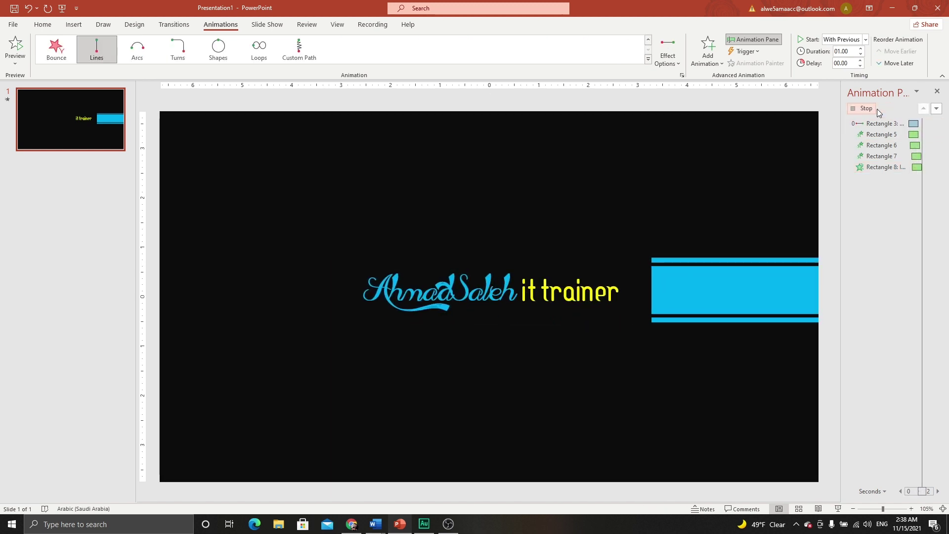
Step: Draw a rectangle covering the right part of the slide
left_click(367, 120)
left_click(67, 29)
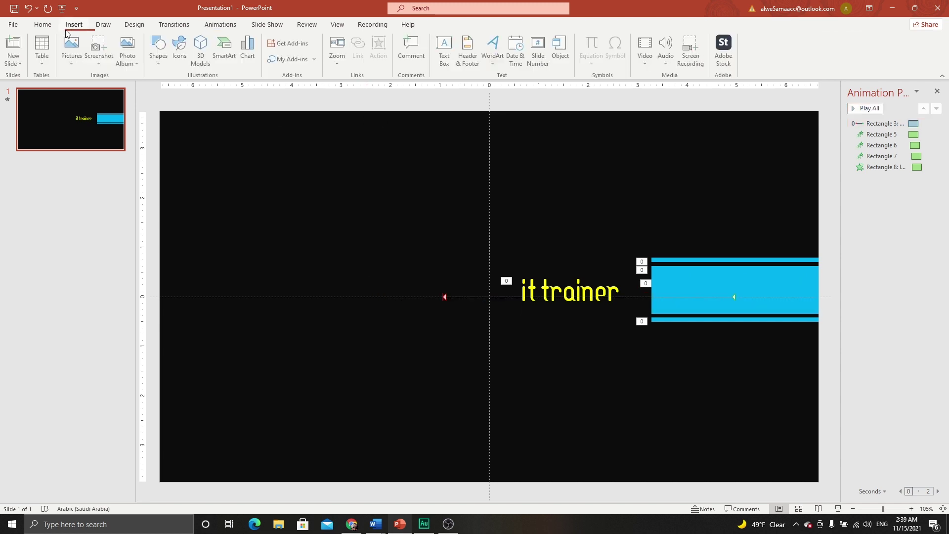
left_click(159, 49)
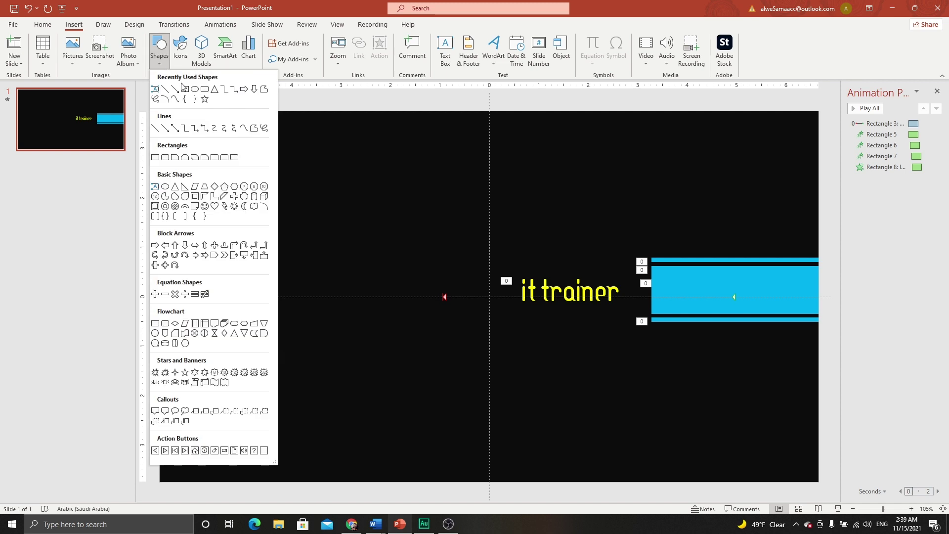
left_click(184, 89)
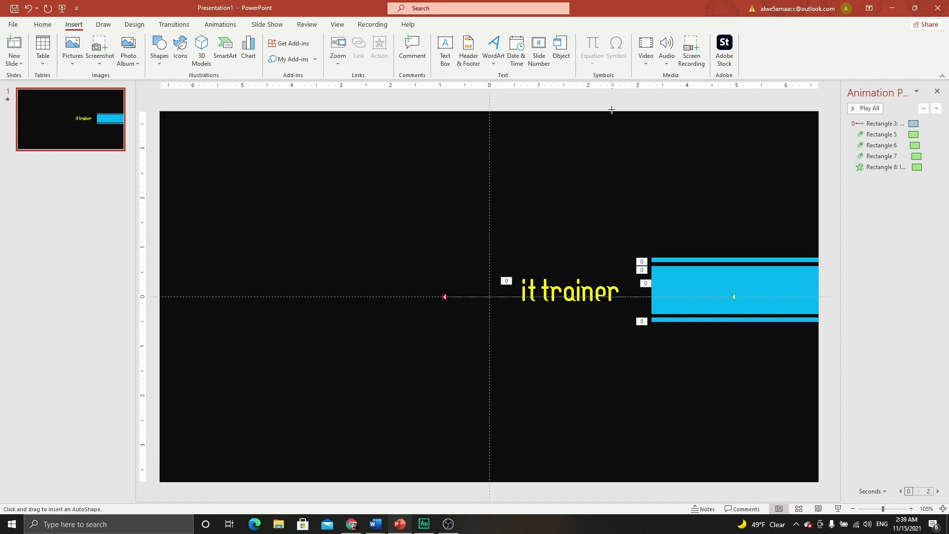
left_click_drag(612, 110, 819, 481)
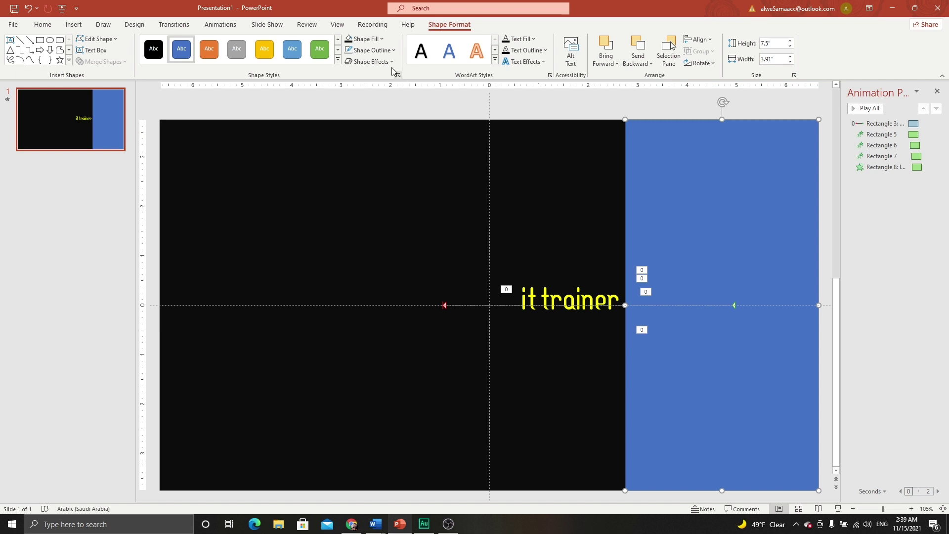
Step: Give the rectangle No Outline and an eyedropper fill sampled from the black background
left_click(376, 50)
left_click(358, 187)
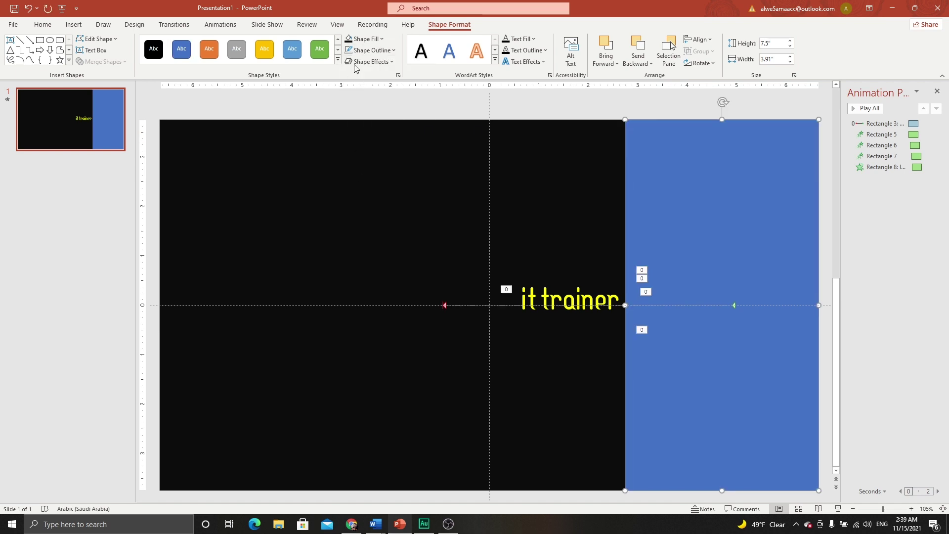
left_click(365, 39)
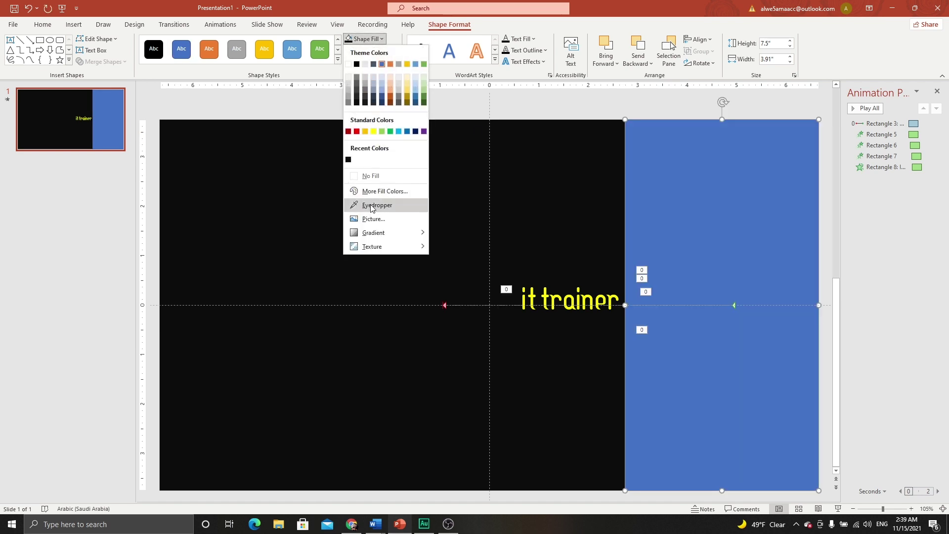
left_click(383, 204)
left_click(468, 186)
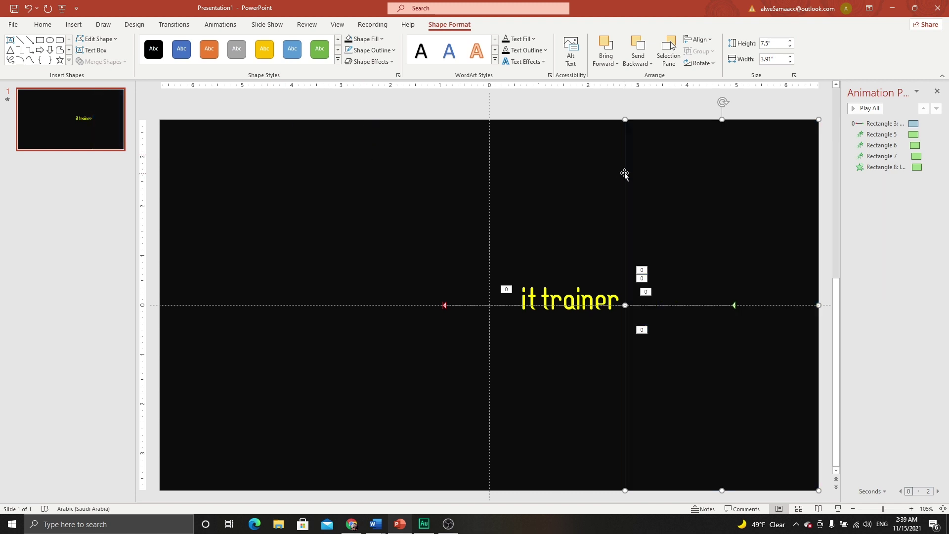
Step: Drag the black 7.5 × 3.91-inch rectangle to cover the slide's left edge
scroll(678, 173, "down", 1)
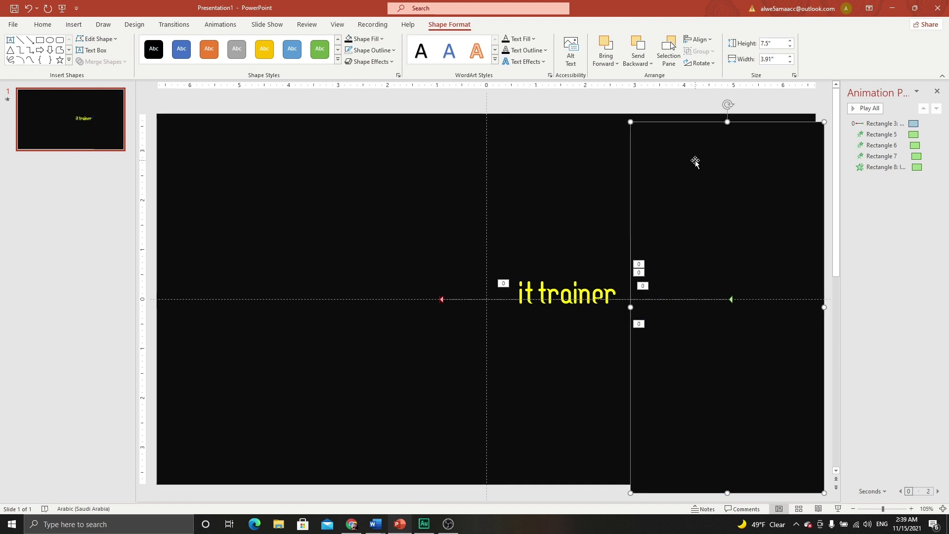
left_click(354, 195)
left_click_drag(234, 149, 221, 154)
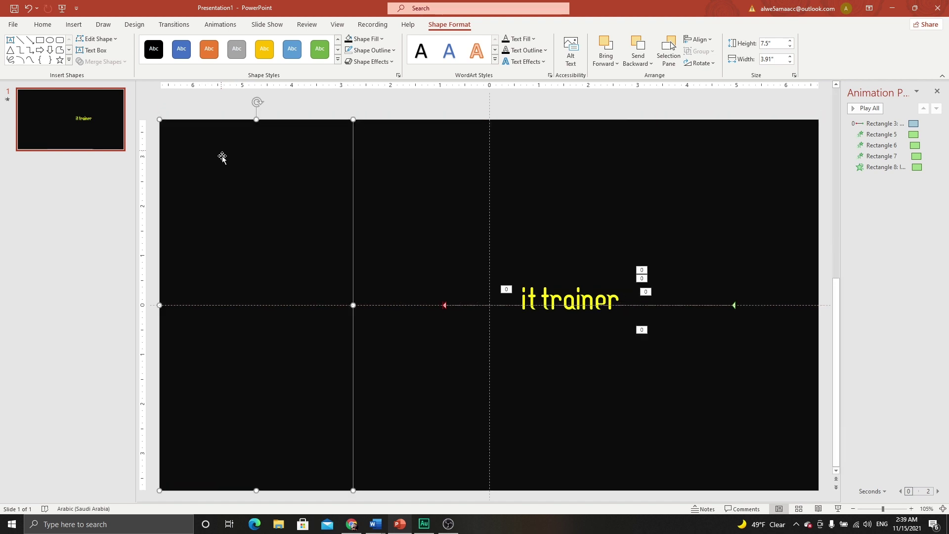
scroll(444, 305, "down", 1)
left_click(444, 306)
left_click(444, 305)
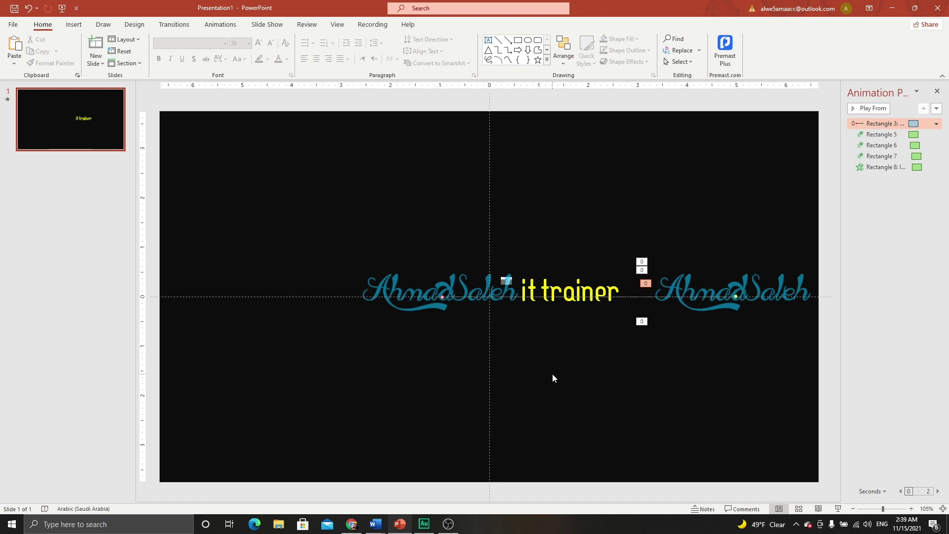
left_click(875, 110)
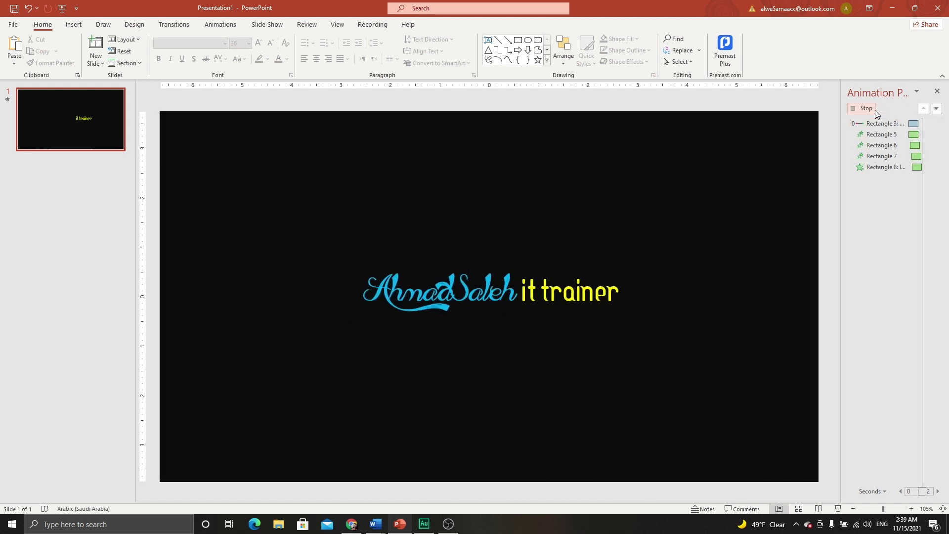
left_click(876, 108)
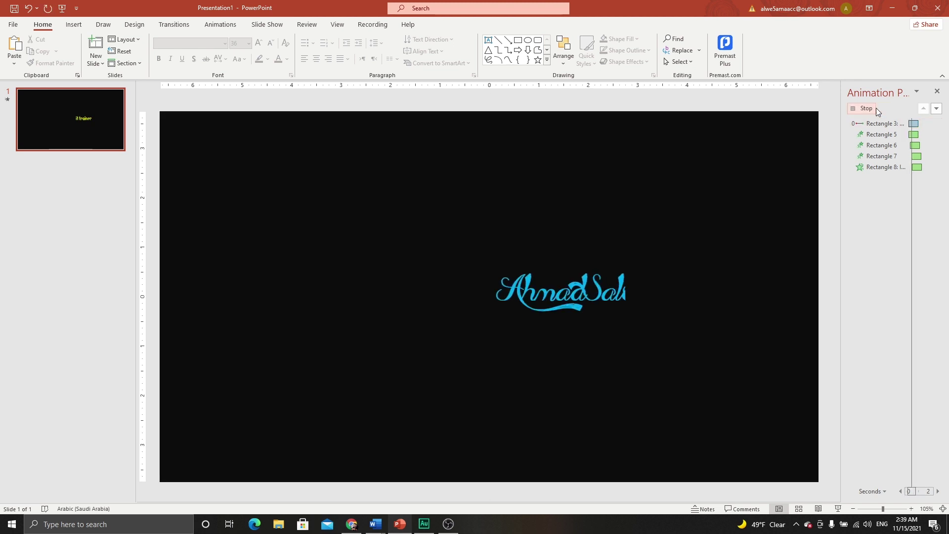
left_click(838, 509)
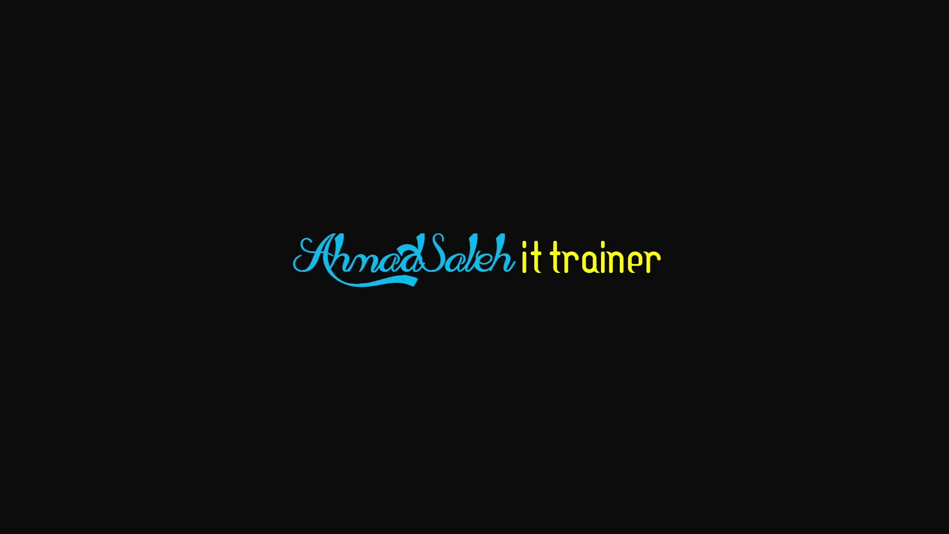